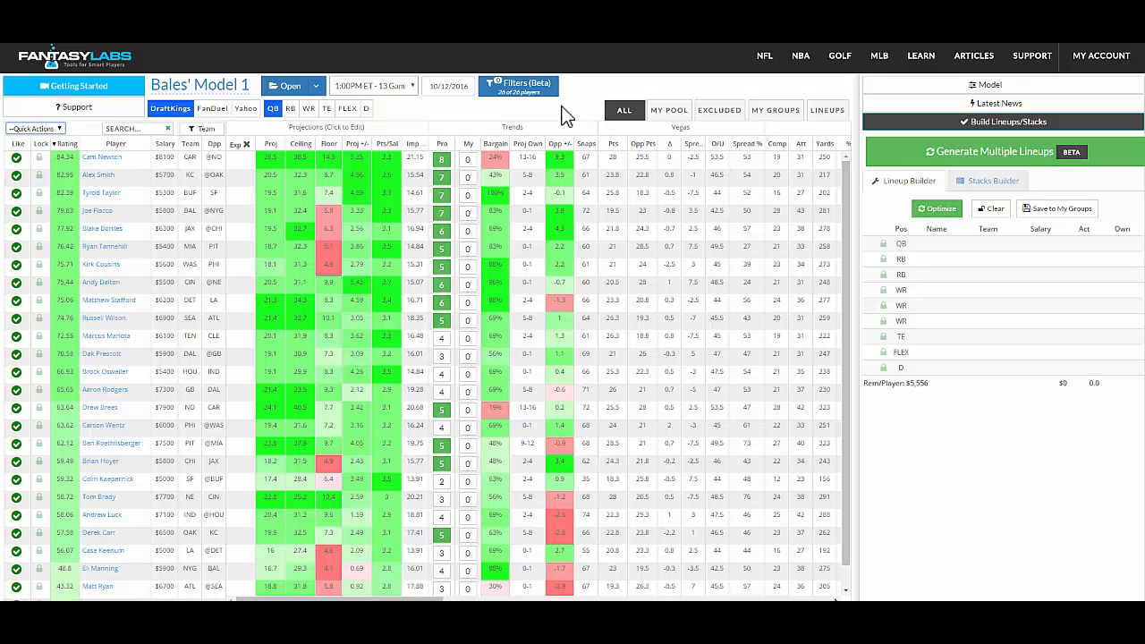
- Try a Top X% in Pos Rating filter on quarterbacks set to about 45, then remove it
left_click(526, 102)
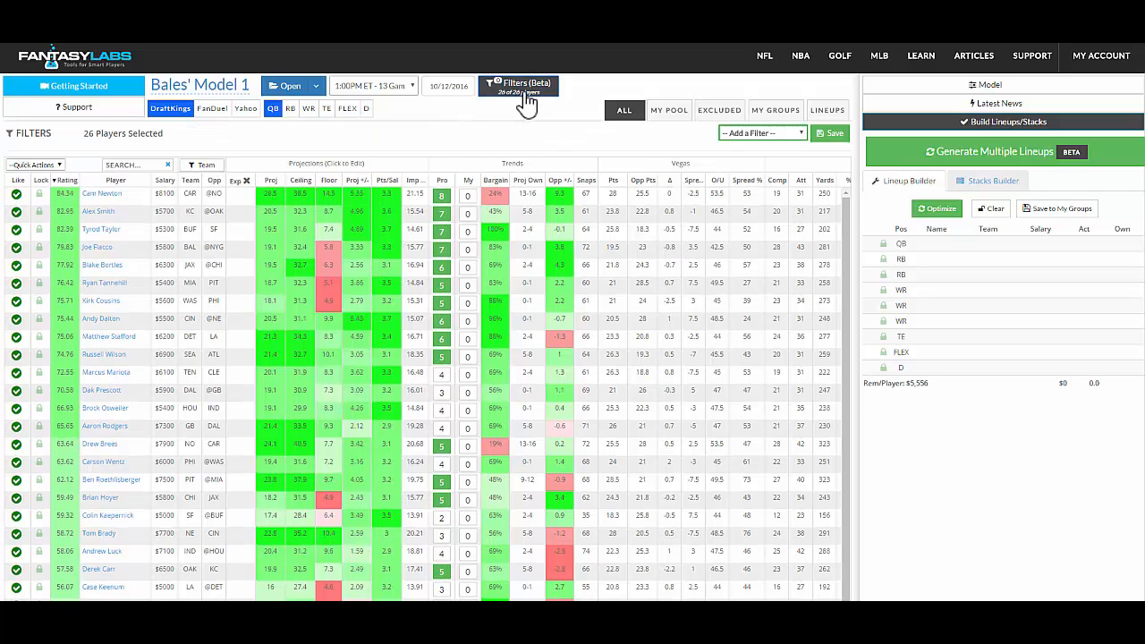
left_click(794, 134)
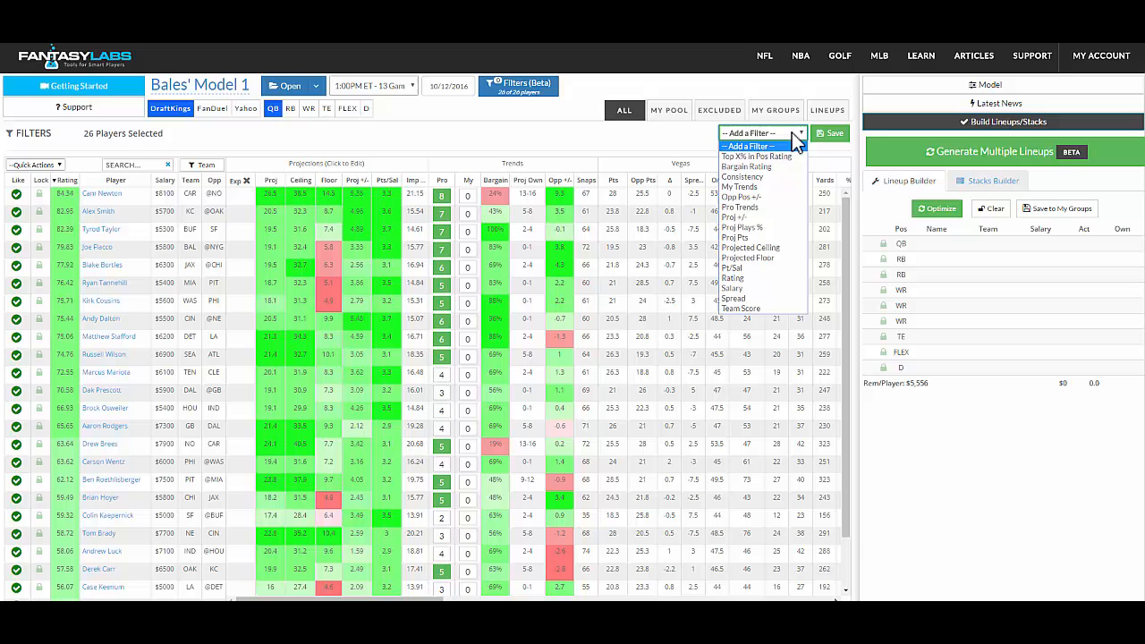
left_click(752, 157)
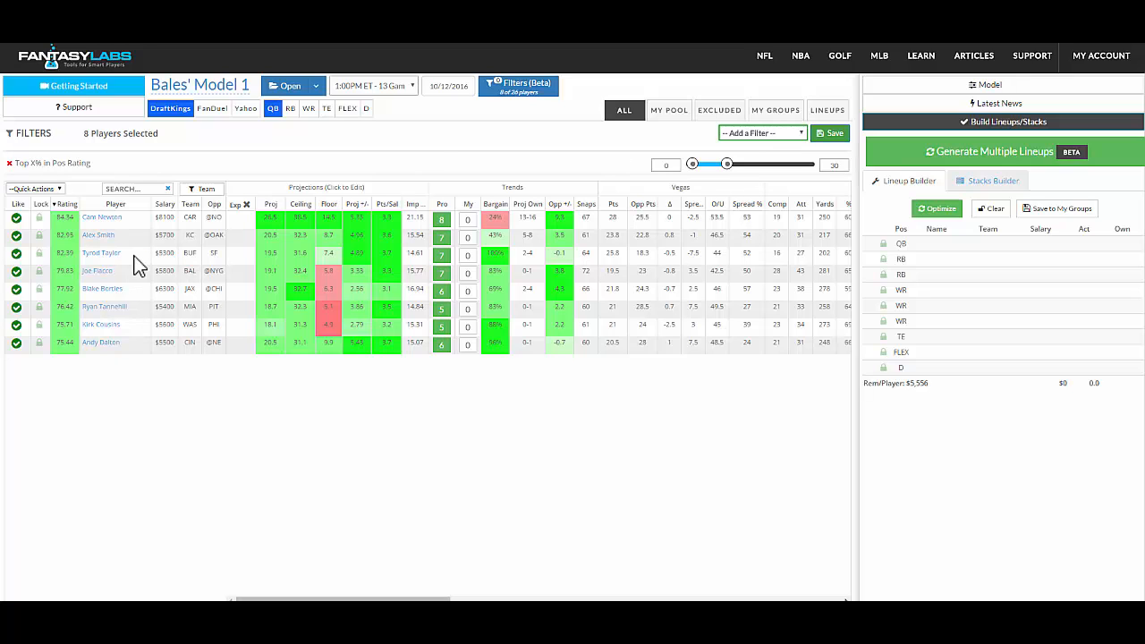
mouse_move(725, 166)
left_mouse_down()
mouse_move(808, 166)
mouse_move(742, 167)
left_mouse_up()
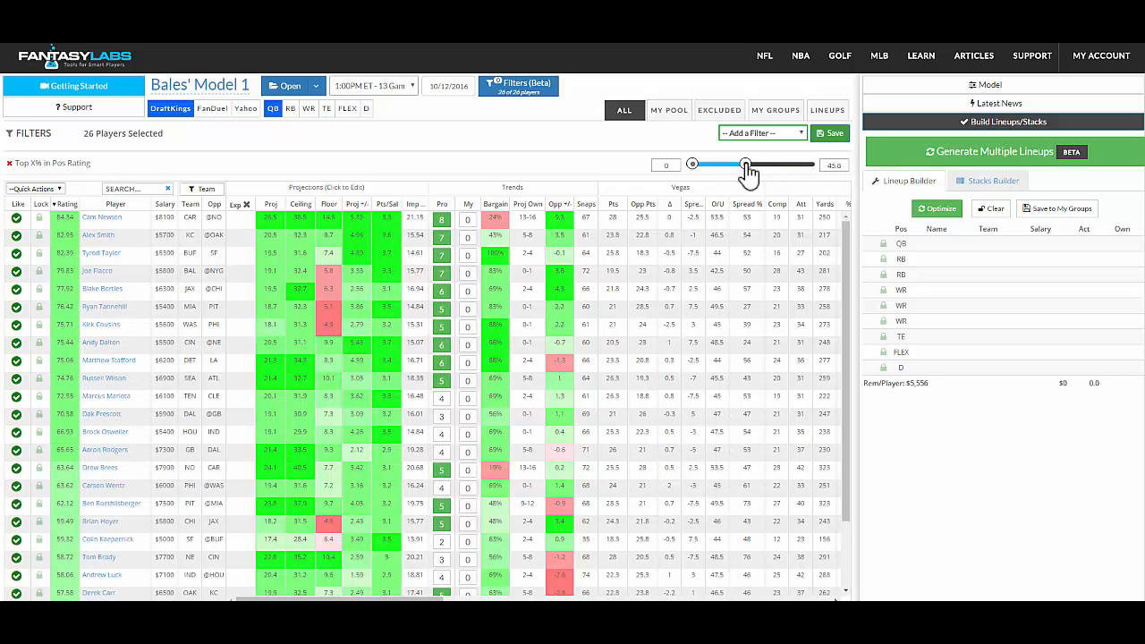
left_click(9, 163)
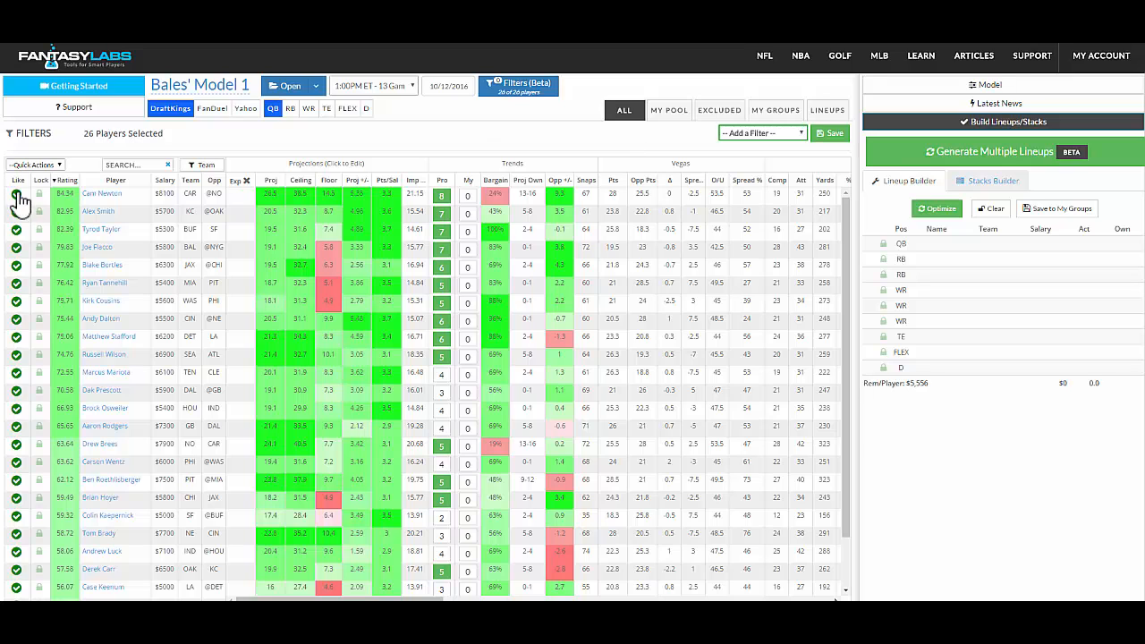
- Unlike all quarterbacks in the player pool
left_click(44, 165)
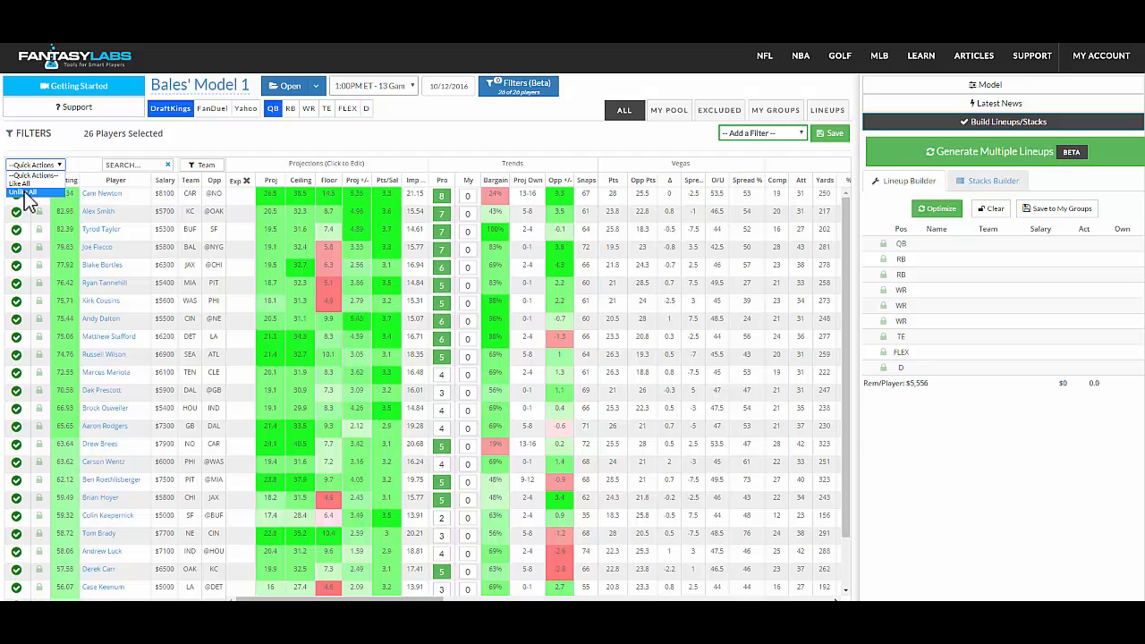
left_click(25, 192)
left_click(27, 166)
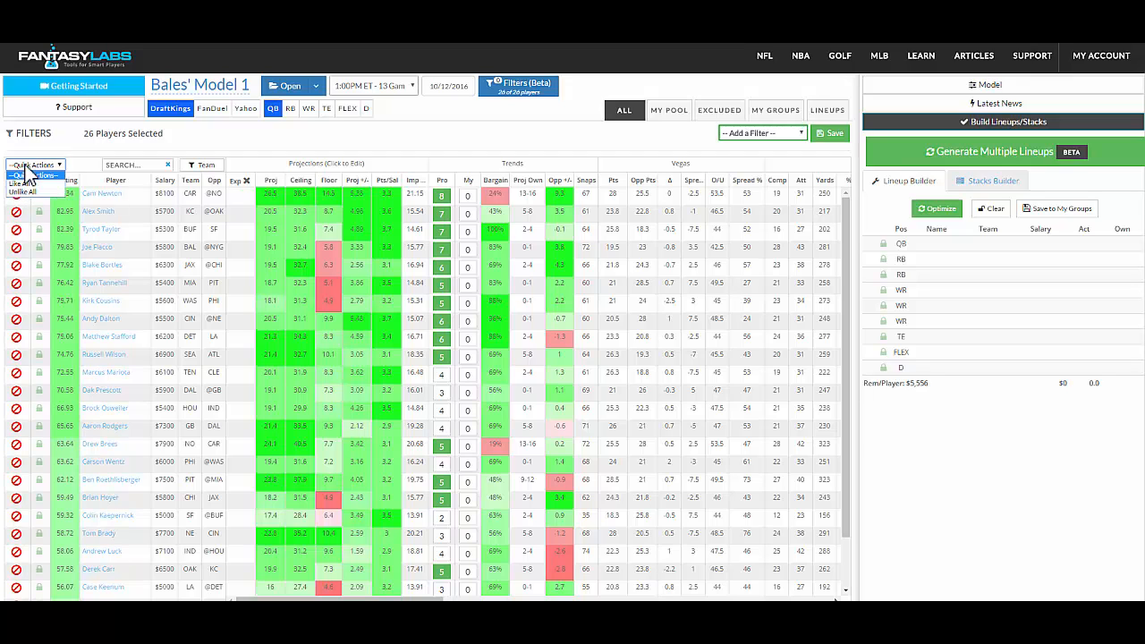
left_click(228, 152)
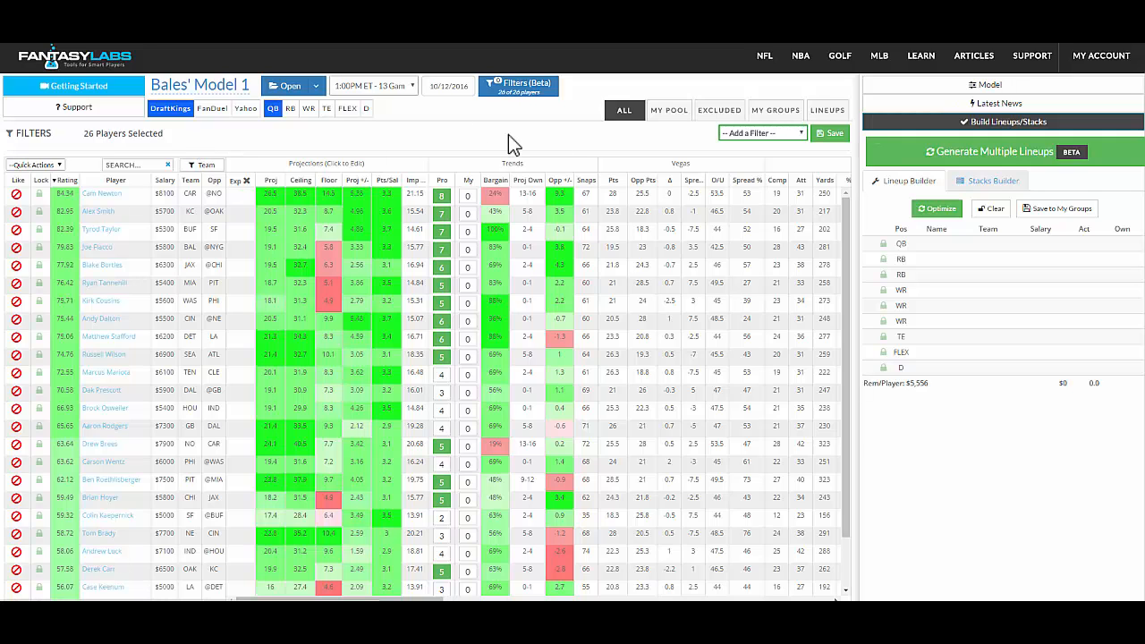
- Like quarterbacks Cam Newton, Alex Smith, Tyrod Taylor, Joe Flacco and Kirk Cousins
left_click(518, 100)
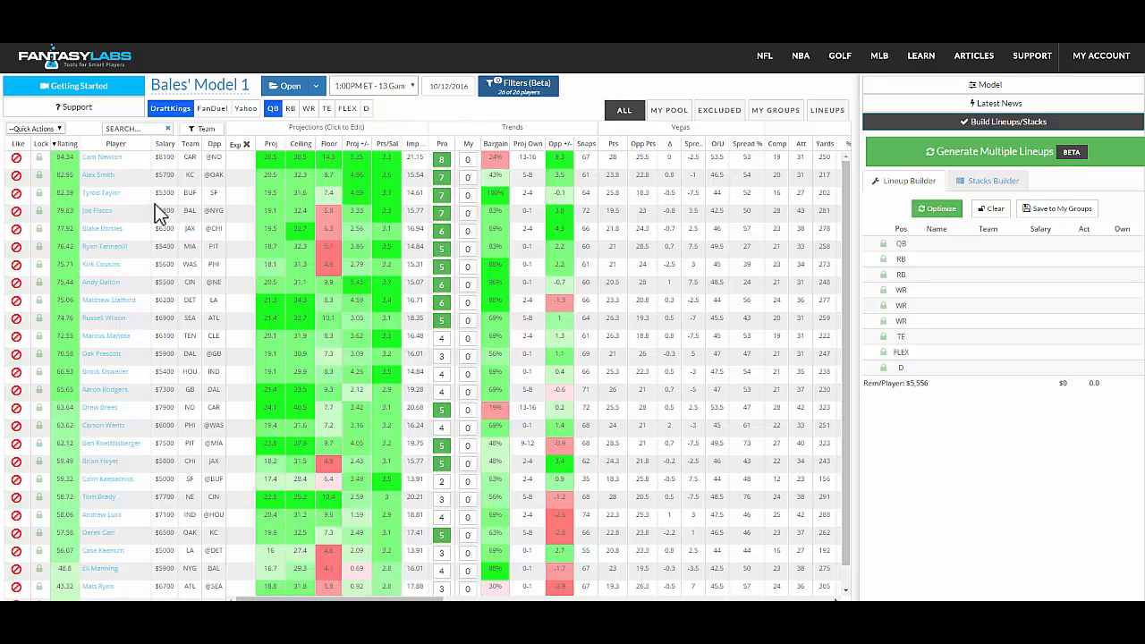
left_click(16, 158)
left_click(16, 175)
left_click(16, 194)
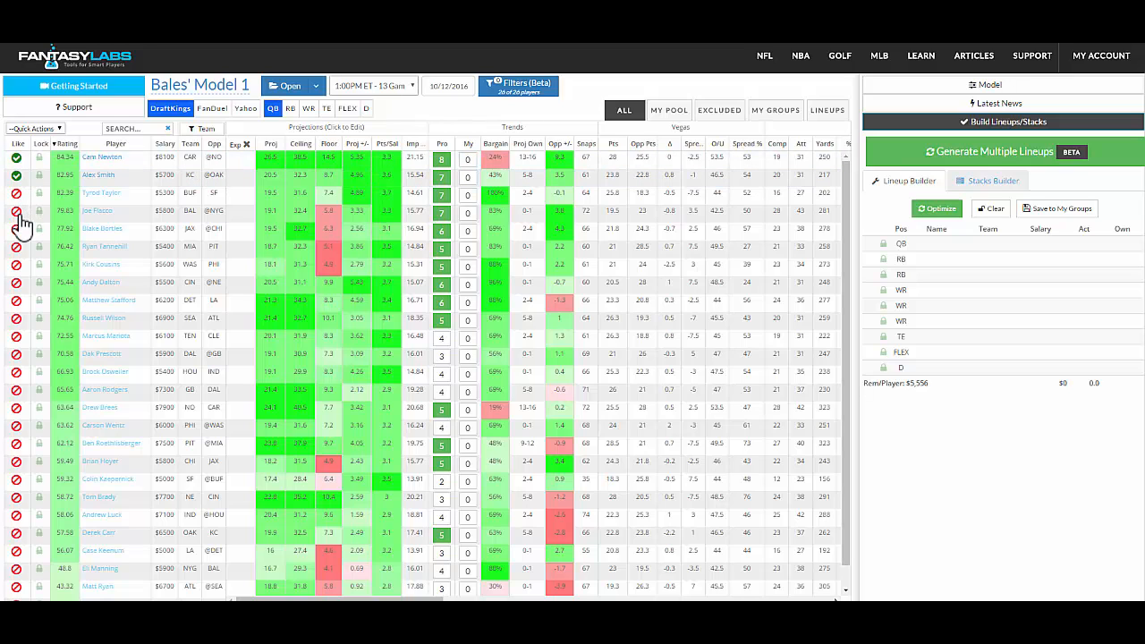
left_click(16, 211)
left_click(16, 265)
- Switch to running backs and unlike all of them
left_click(297, 110)
left_click(34, 128)
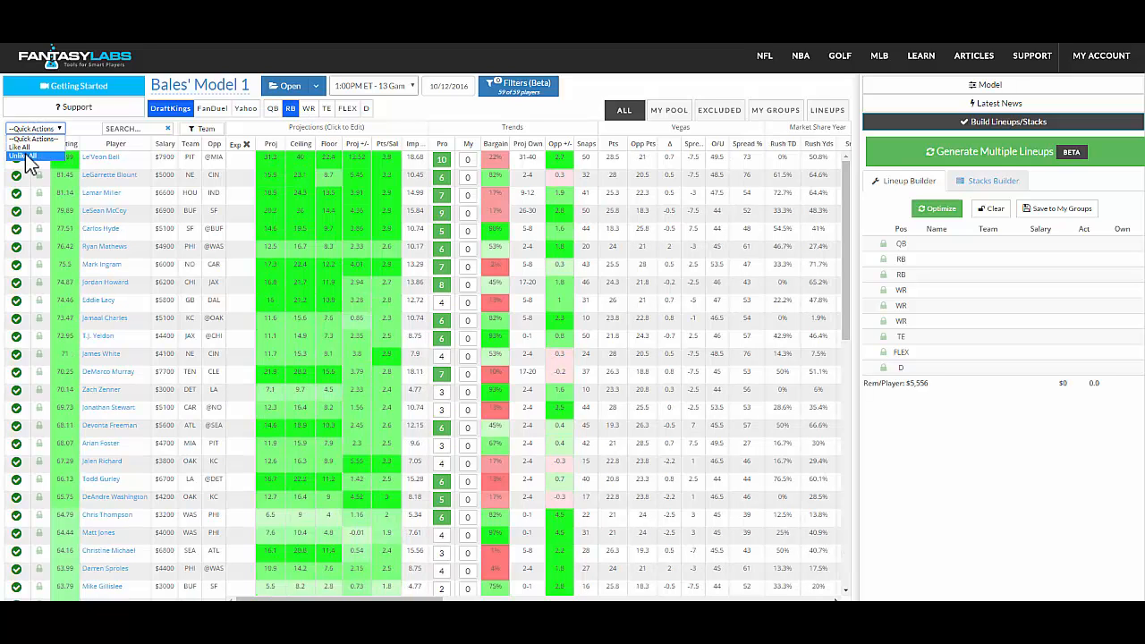
left_click(25, 158)
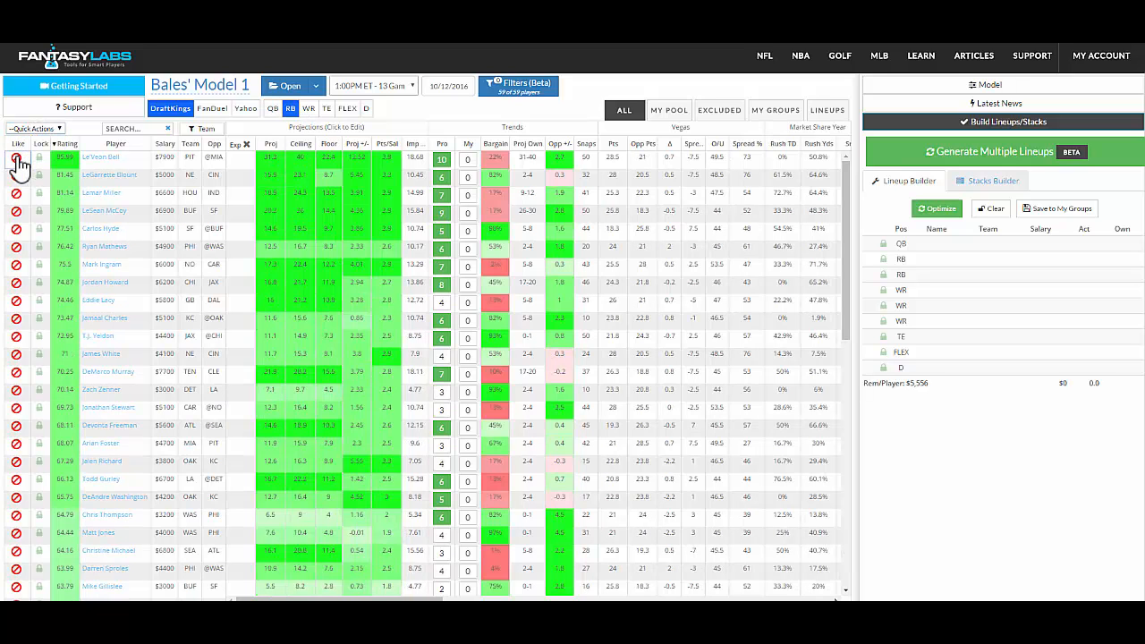
- Like running backs Le'Veon Bell, LeGarrette Blount, Lamar Miller, LeSean McCoy, Carlos Hyde, Ryan Mathews and Mark Ingram
left_click(16, 157)
left_click(16, 175)
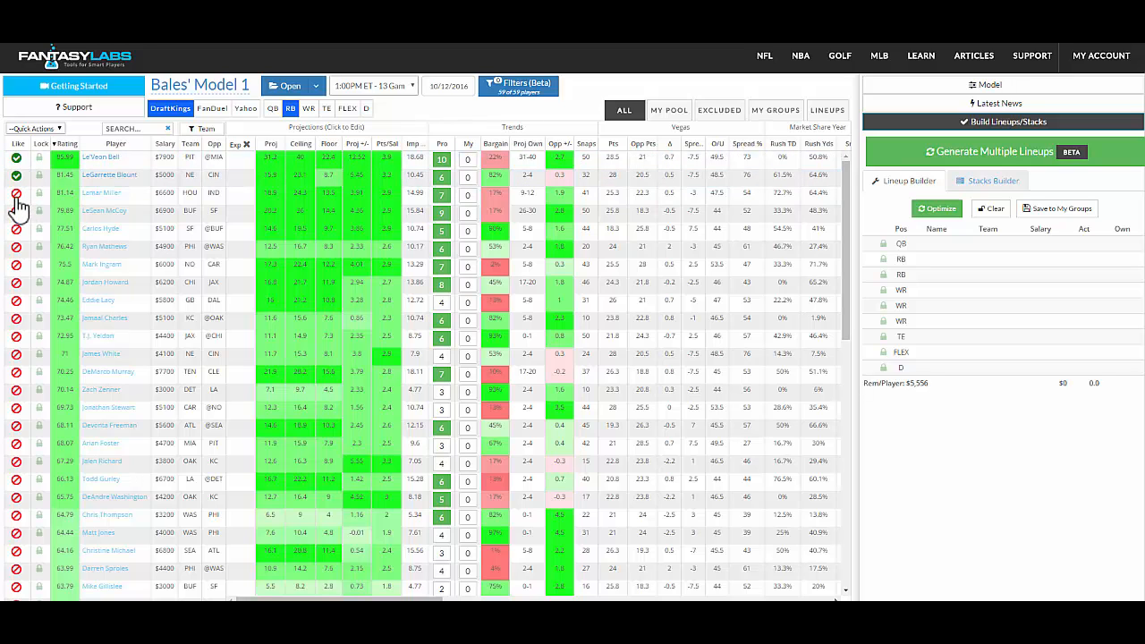
left_click(16, 194)
left_click(16, 229)
left_click(17, 247)
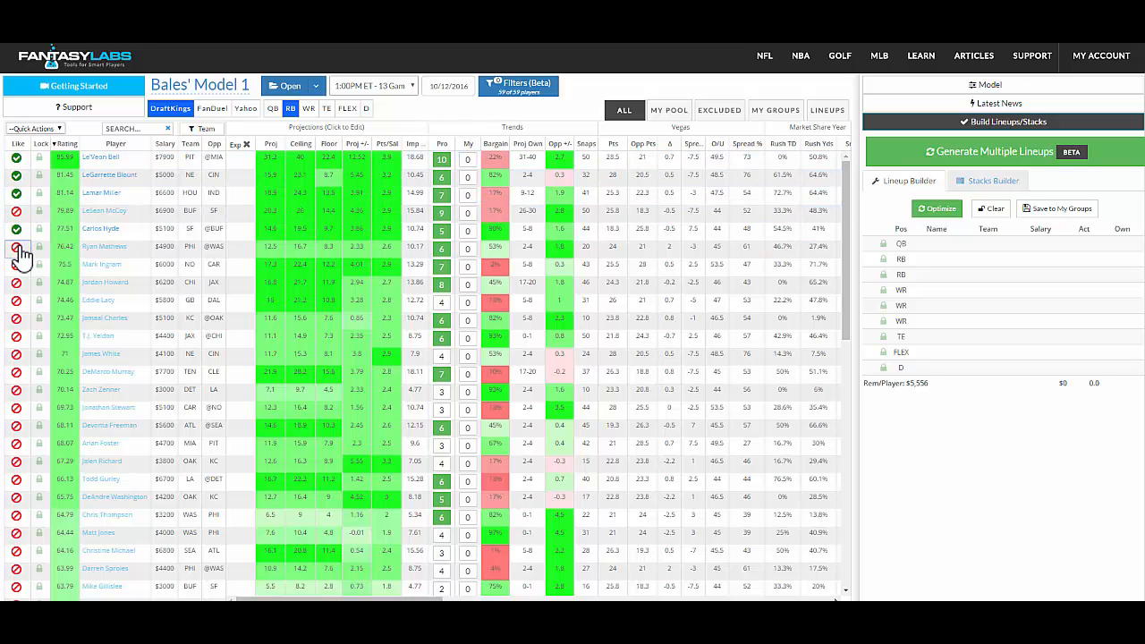
left_click(16, 266)
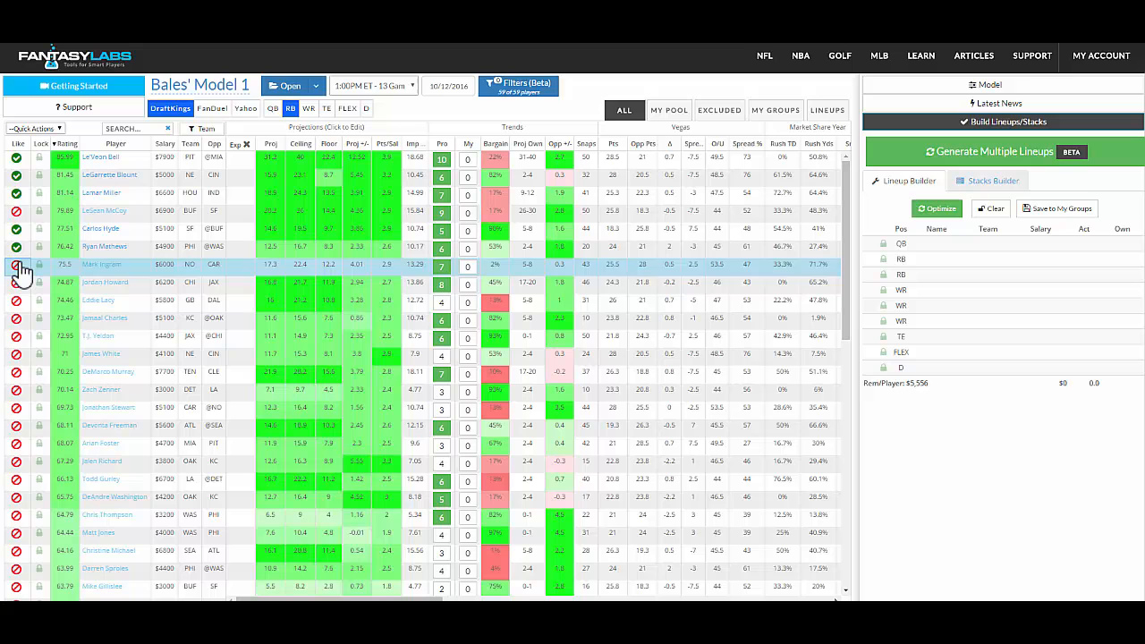
- Switch to wide receivers and filter them to the top 40% in Pos Rating
left_click(310, 109)
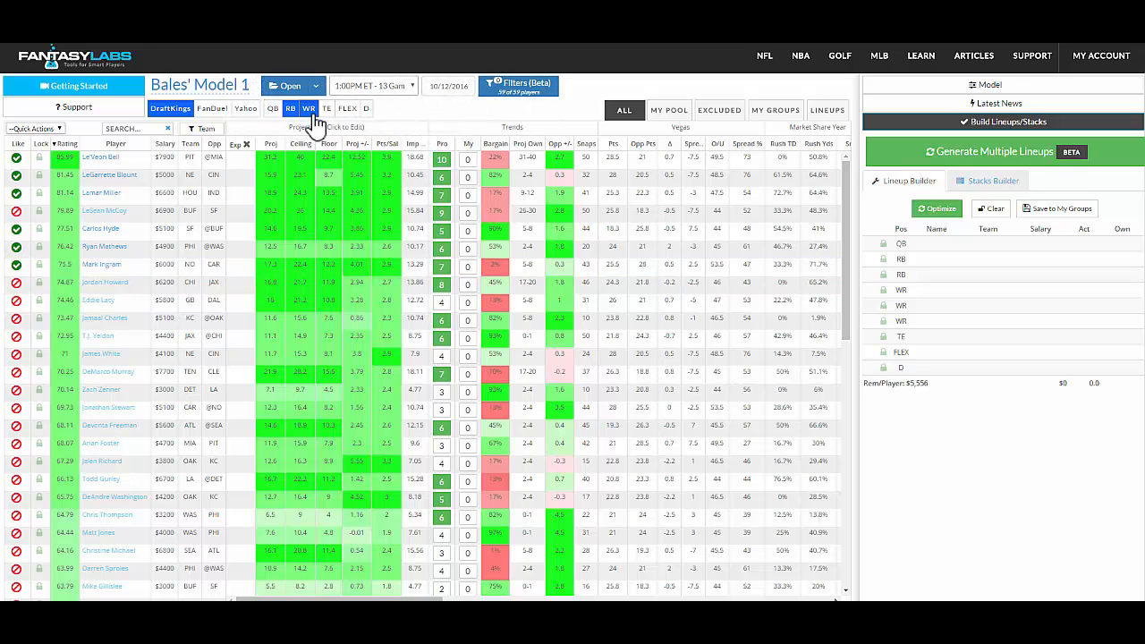
left_click(512, 90)
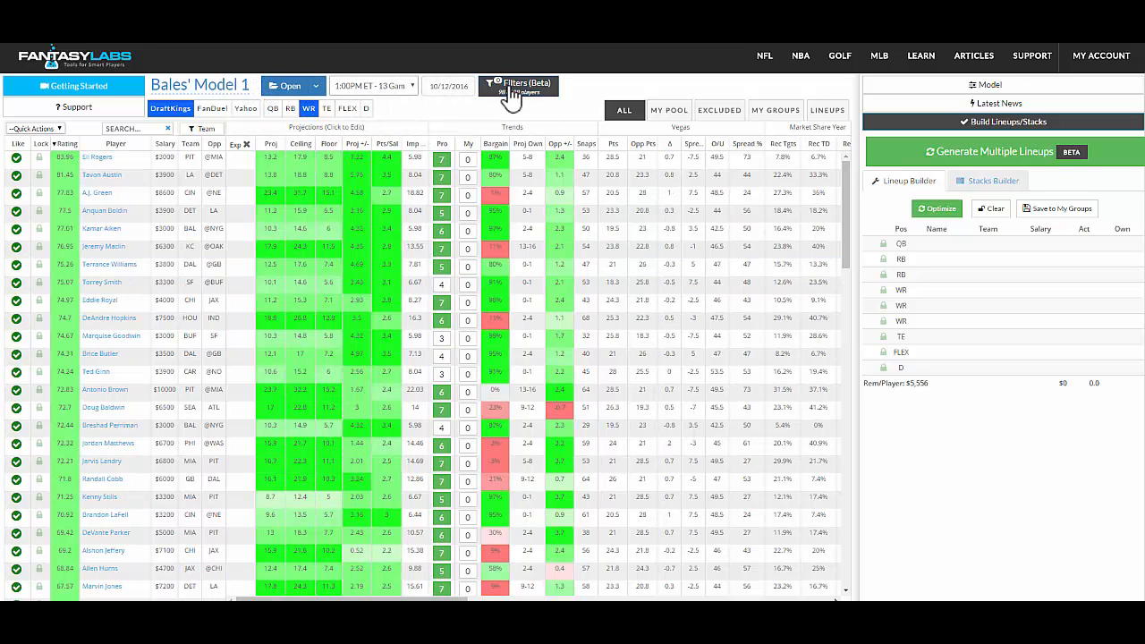
left_click(771, 133)
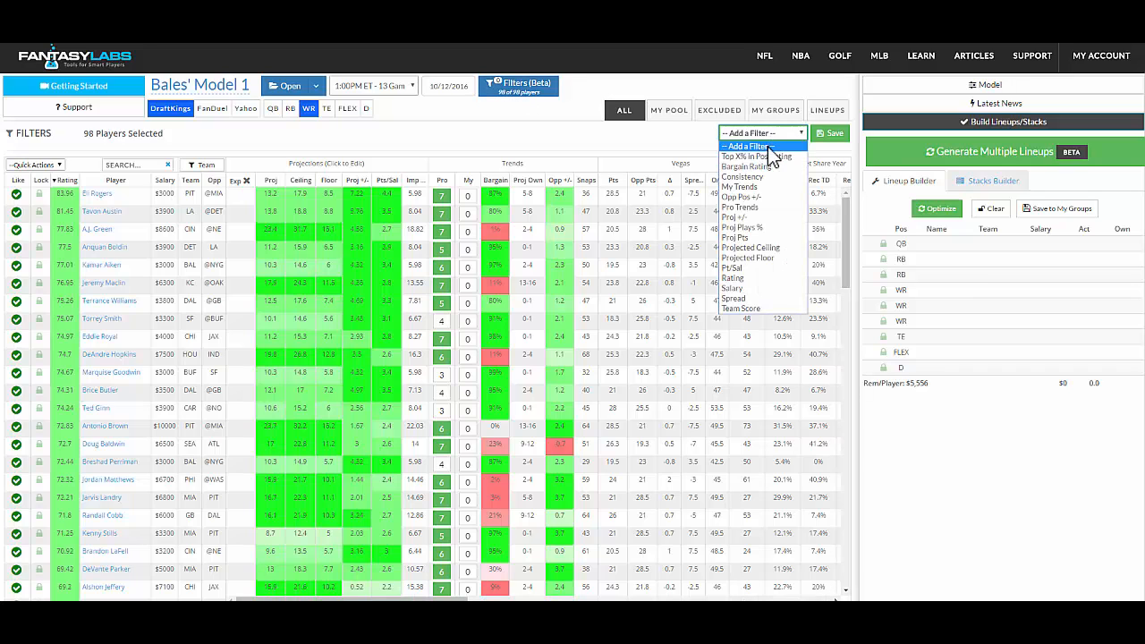
left_click(767, 154)
left_click_drag(767, 166, 740, 173)
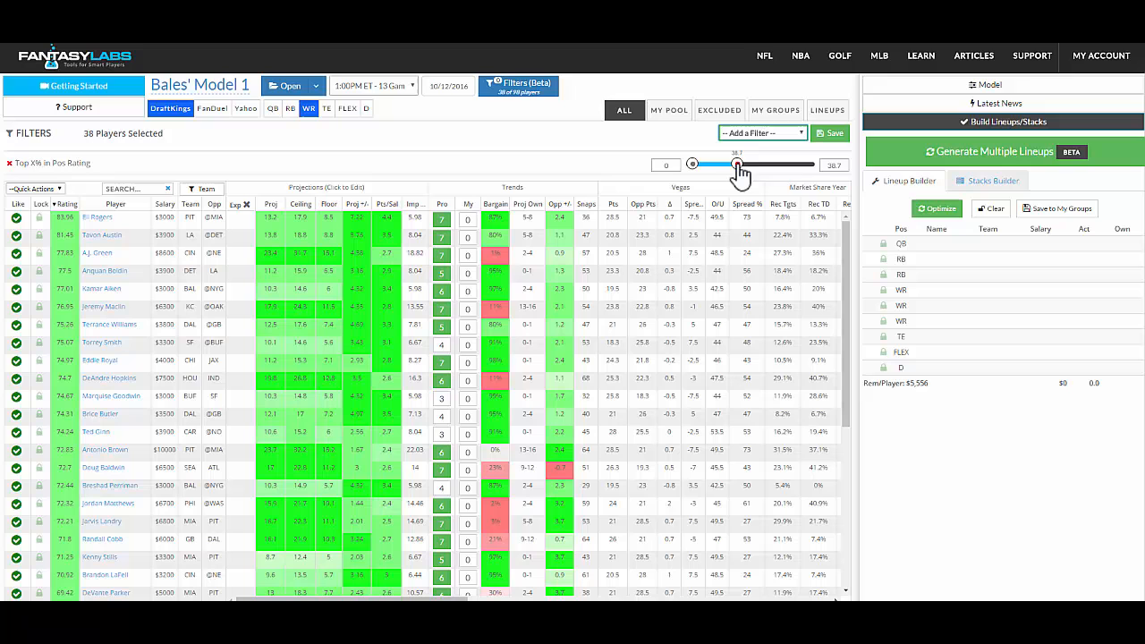
left_click(830, 168)
type("40")
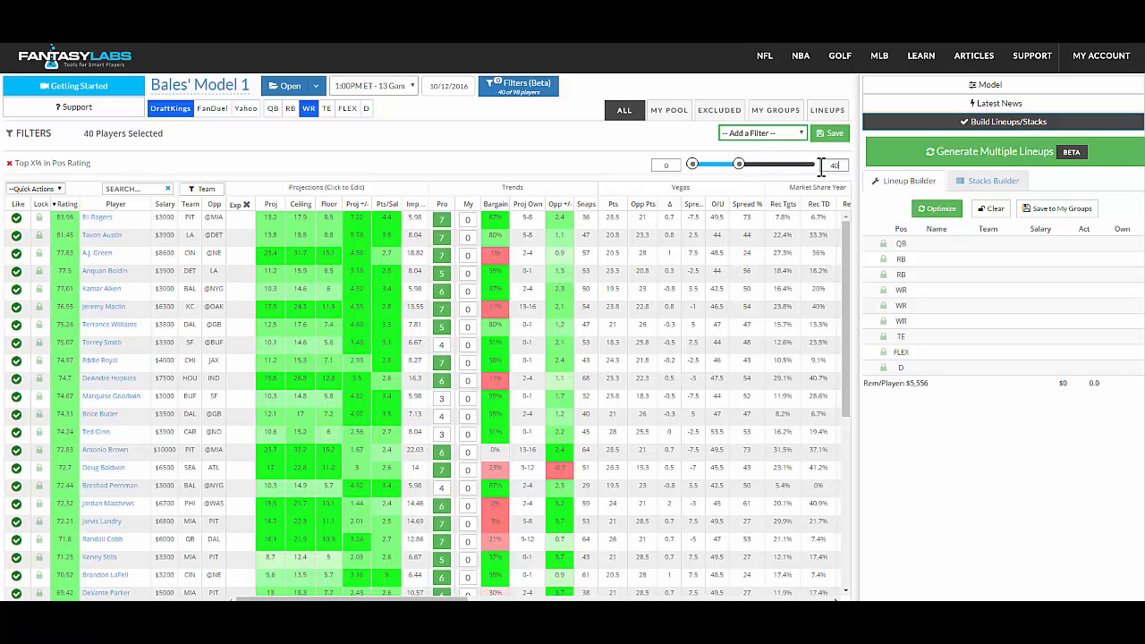
type("0")
key("BackSpace")
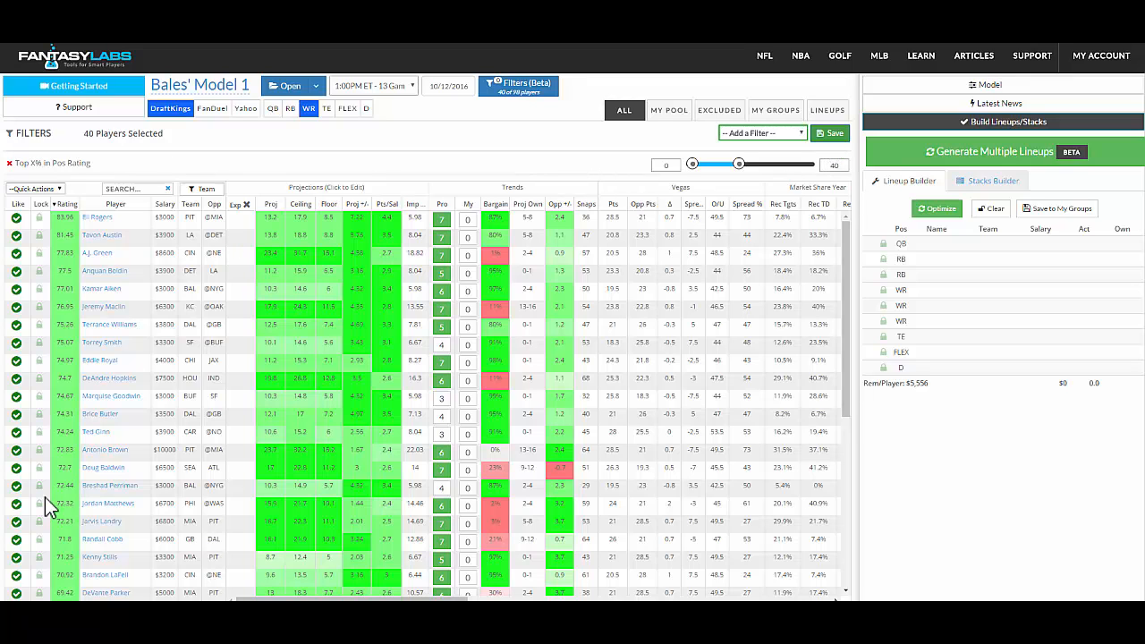
- Unlike wide receivers Marquise Goodwin, Terrance Williams and Eli Rogers
left_click(16, 396)
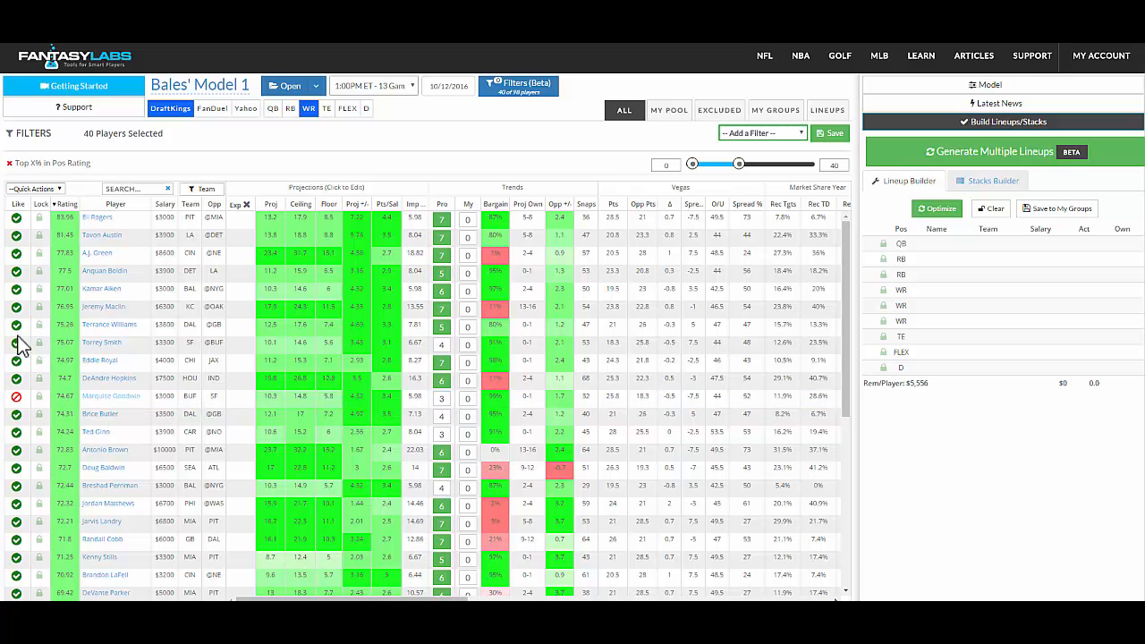
left_click(17, 326)
left_click(17, 219)
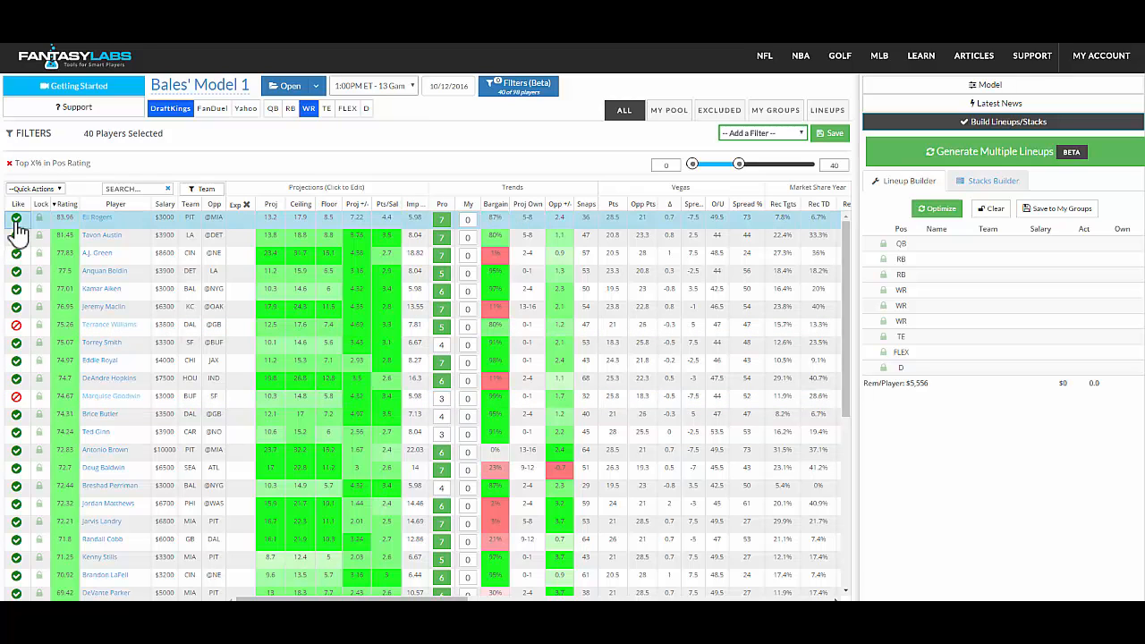
- Restrict the tight end pool to Colby Fleener, Travis Kelce, Jimmy Graham and Martellus Bennett
left_click(328, 109)
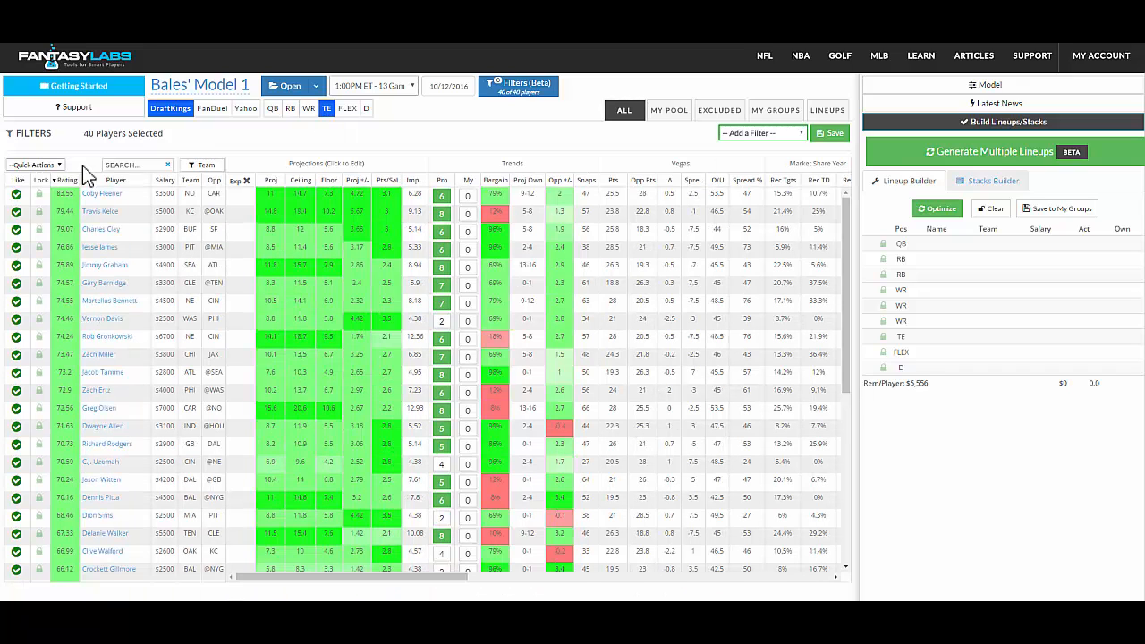
left_click(36, 165)
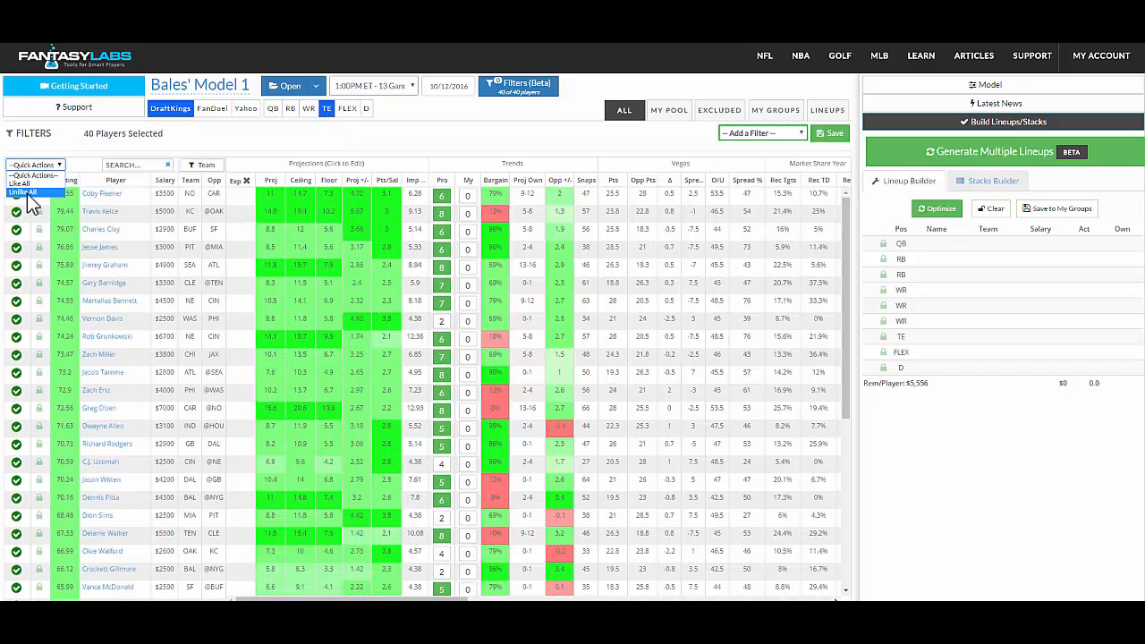
left_click(28, 194)
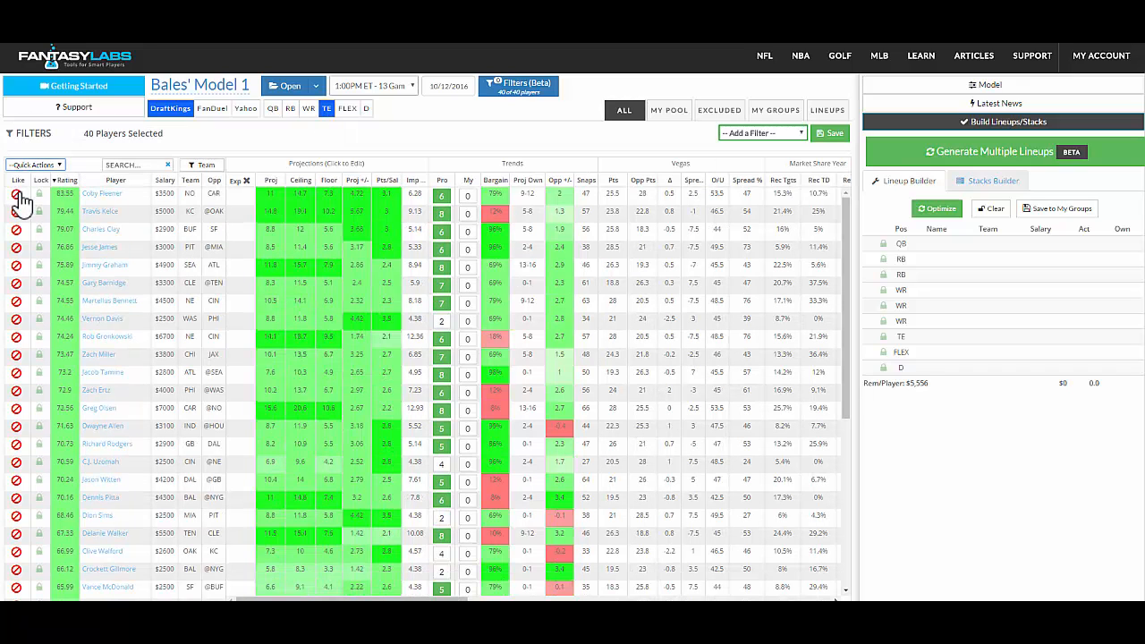
left_click(17, 251)
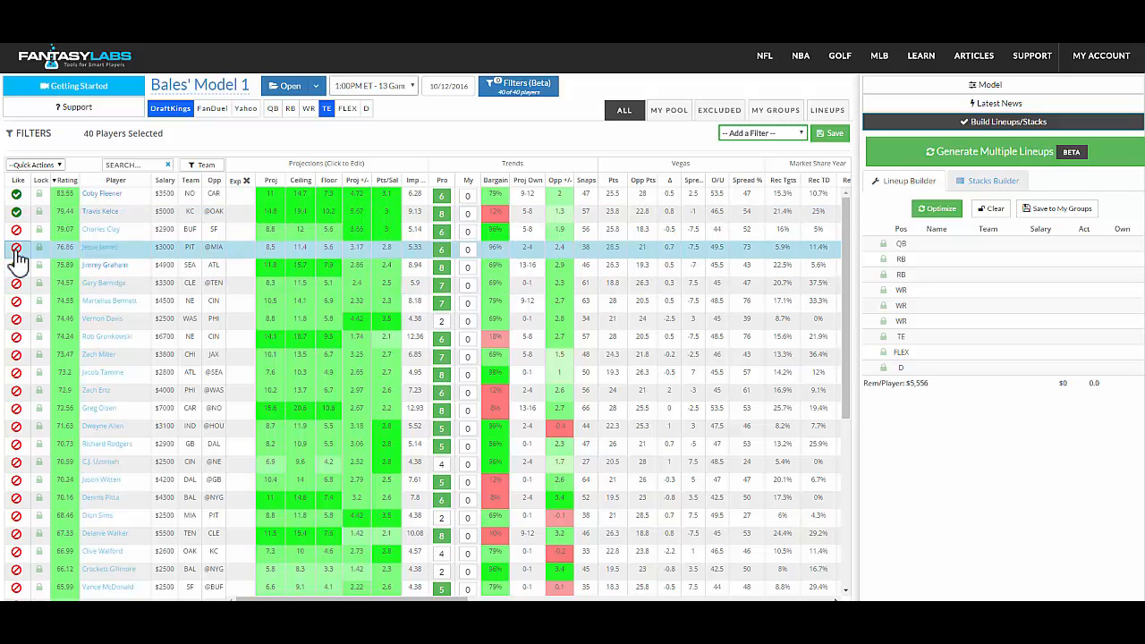
left_click(16, 305)
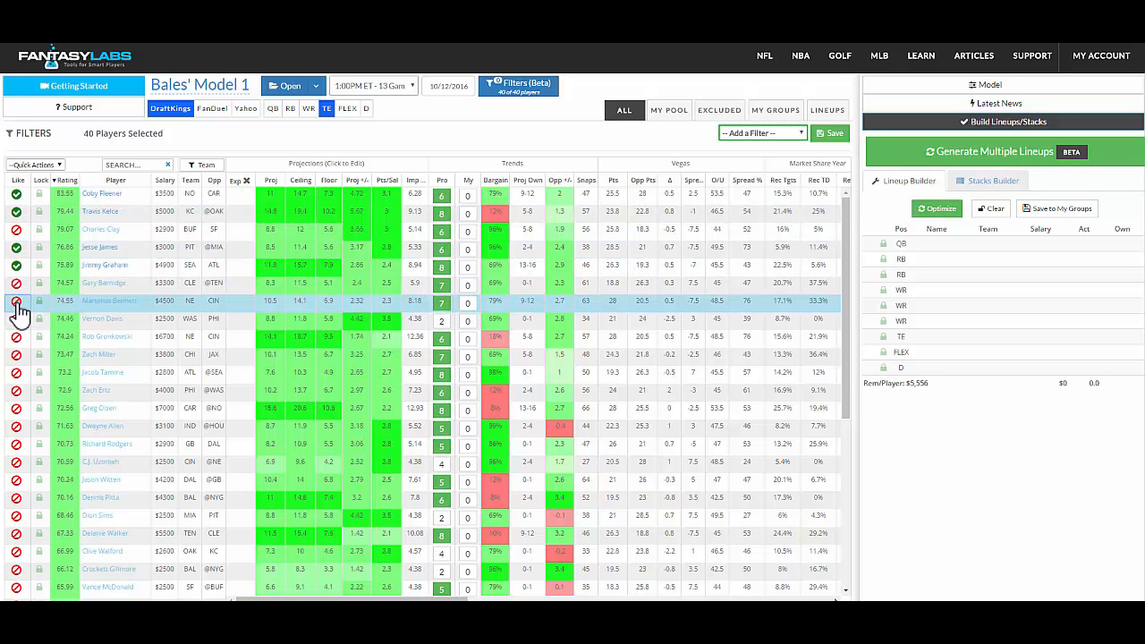
- Switch to defenses and unlike all of them
left_click(366, 110)
left_click(34, 165)
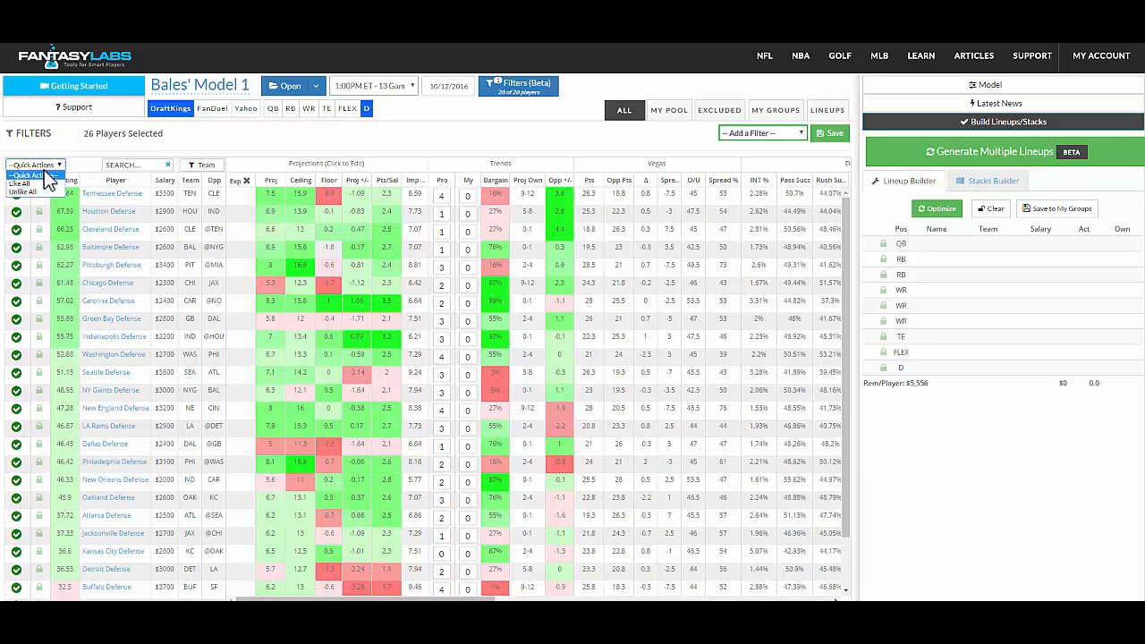
left_click(34, 191)
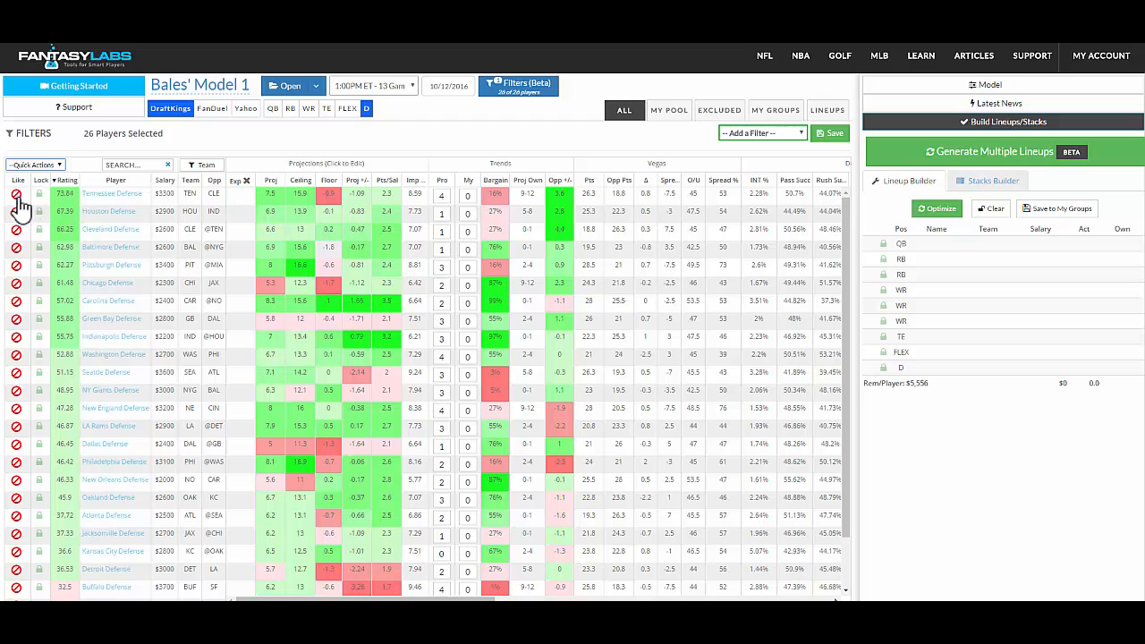
- Like the Tennessee, Houston, Baltimore, Pittsburgh, Indianapolis, Washington and Dallas defenses
left_click(16, 193)
left_click(16, 212)
left_click(16, 247)
left_click(16, 265)
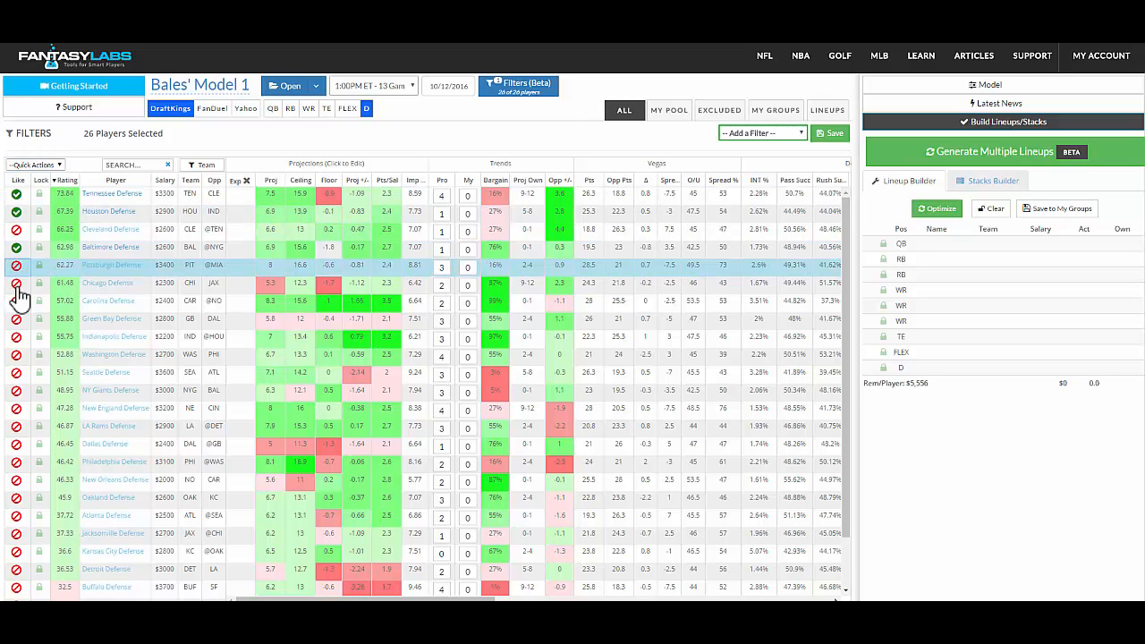
left_click(16, 336)
left_click(16, 354)
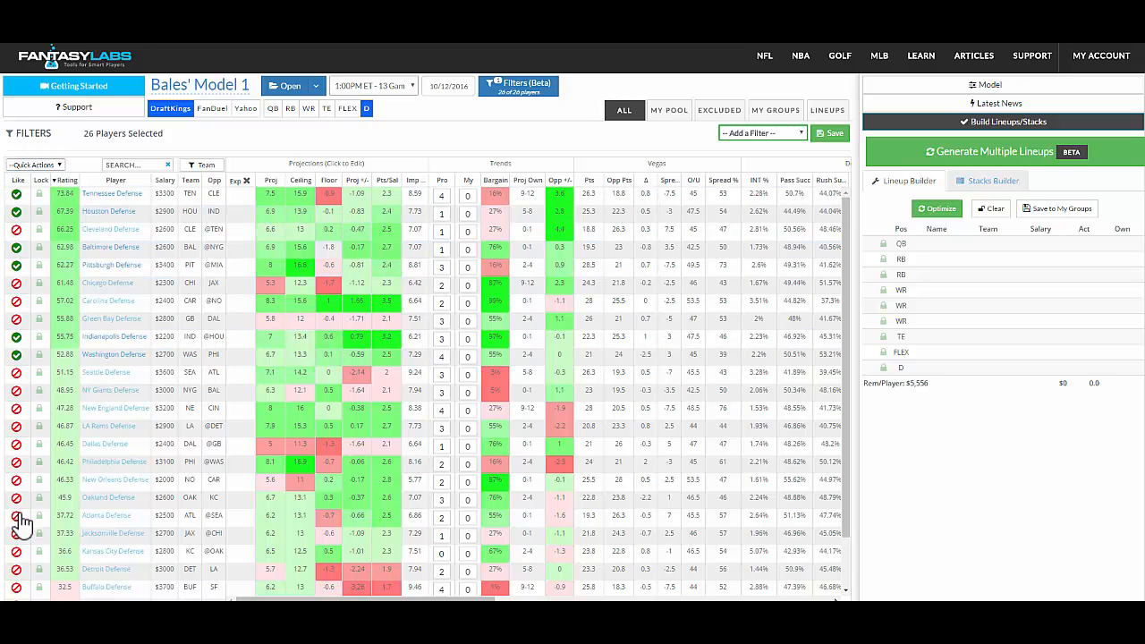
left_click(16, 443)
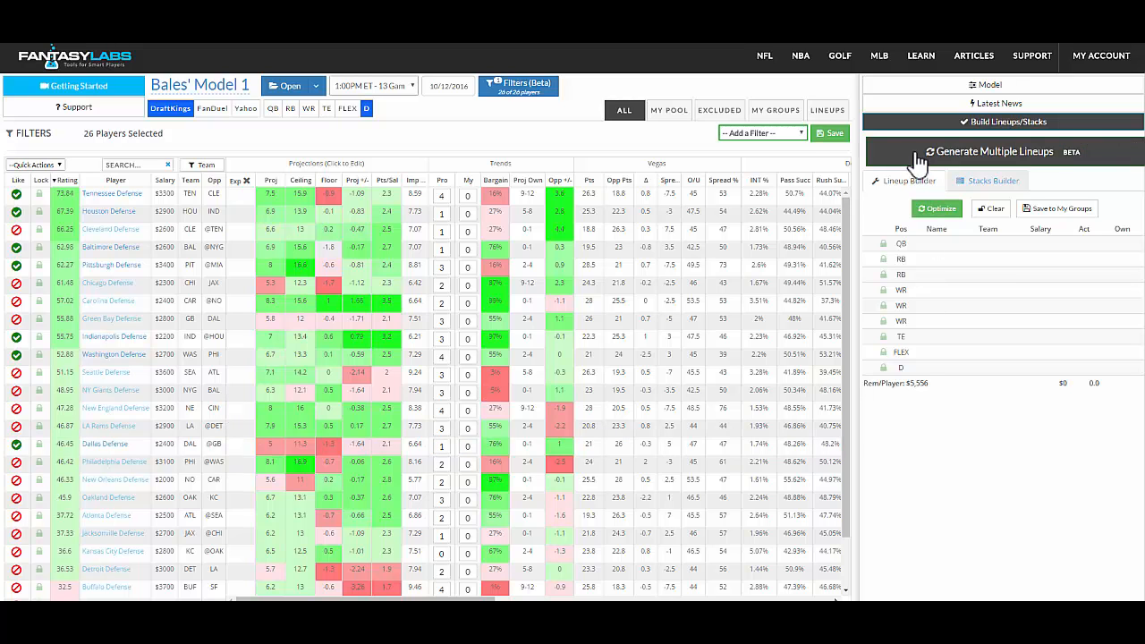
- Open the lineup builder and set max exposure to 75% and the number of lineups to 50
left_click(972, 155)
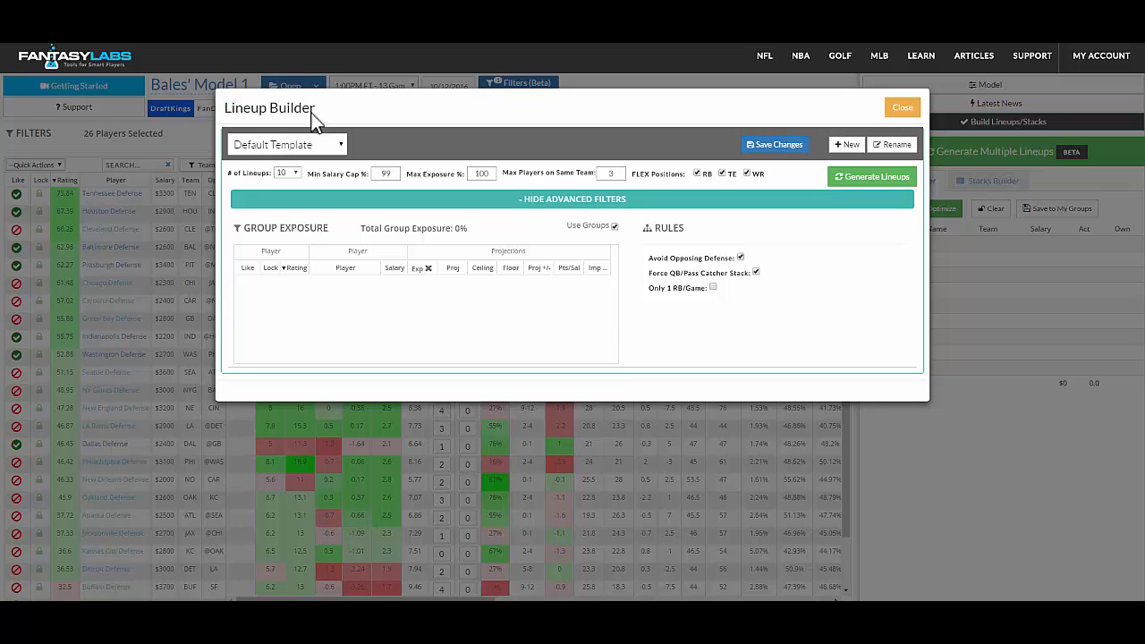
double_click(486, 174)
type("75")
left_click(294, 173)
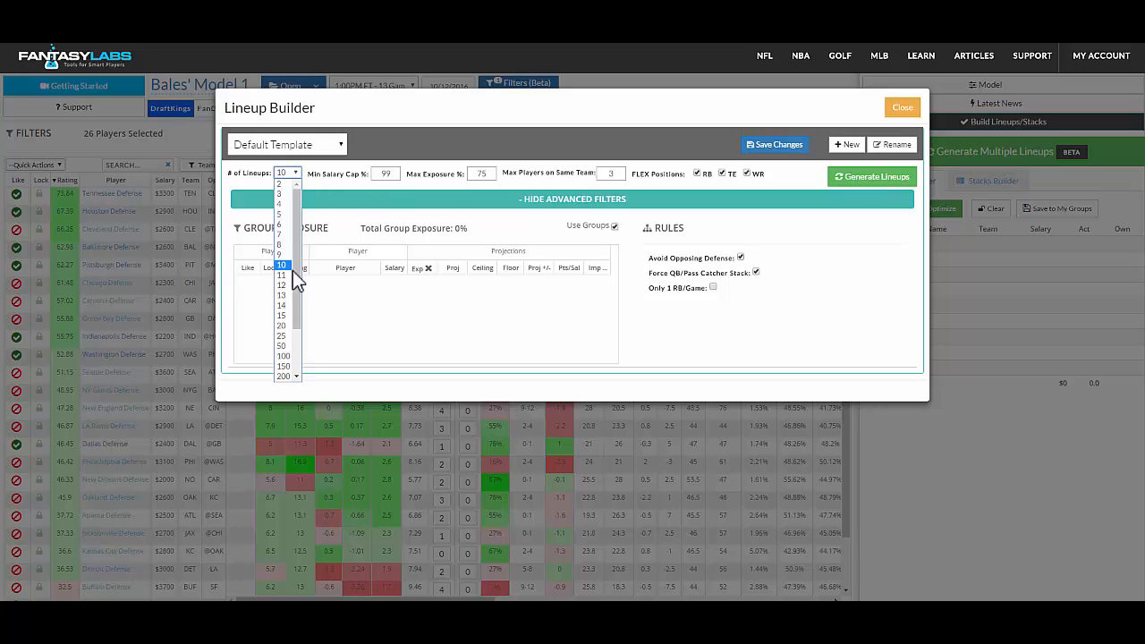
left_click(283, 346)
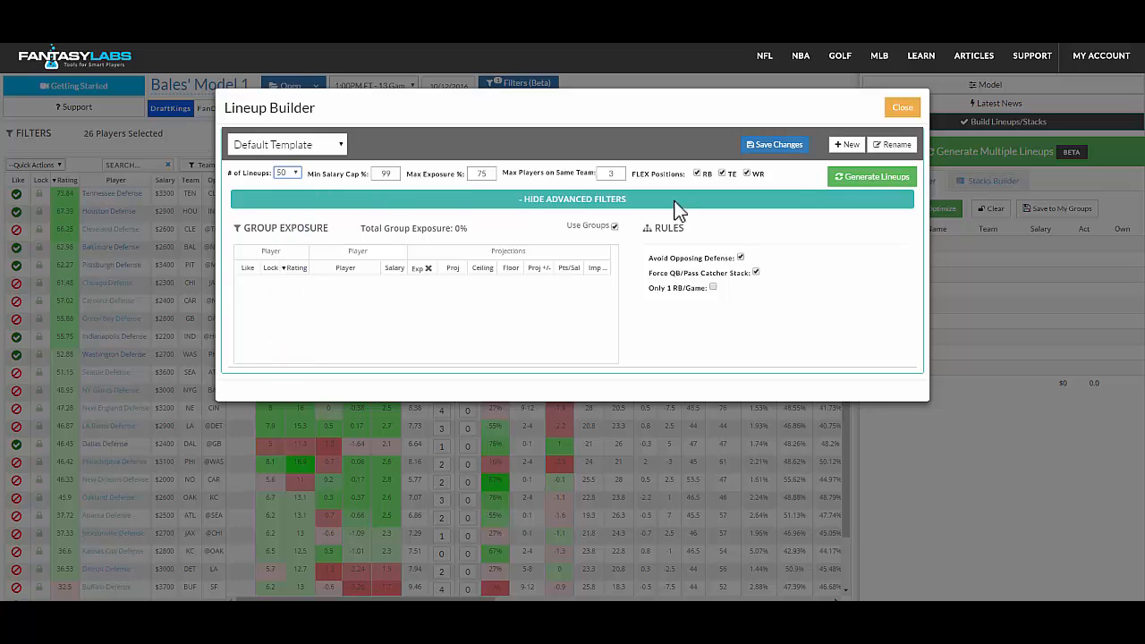
- Exclude TE from the flex positions and generate the lineups
left_click(721, 174)
left_click(906, 188)
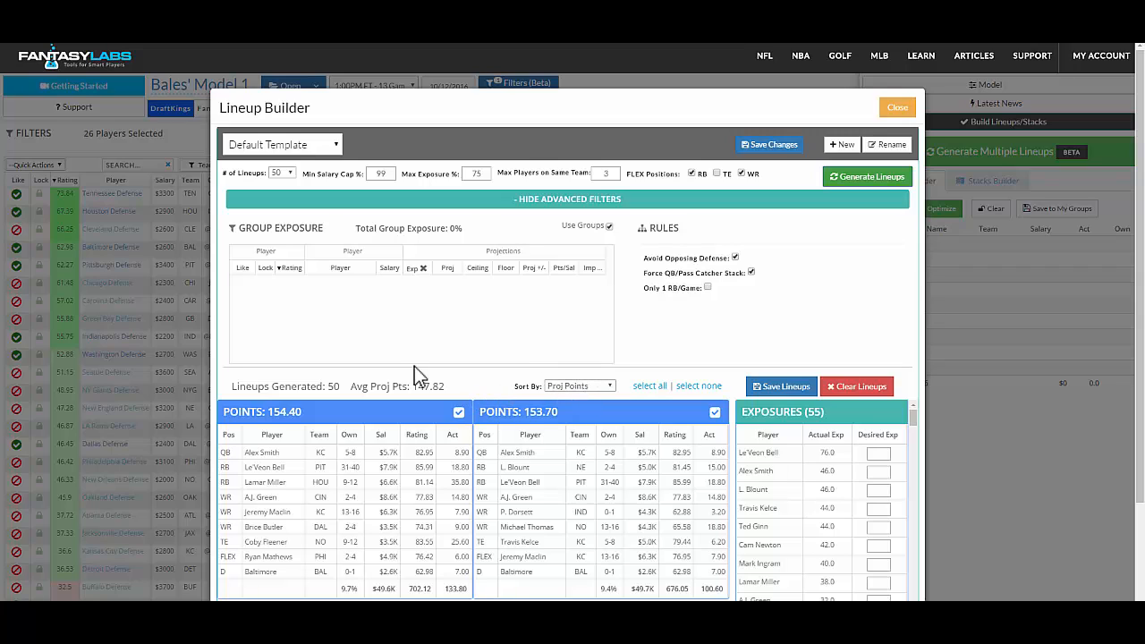
- Compare the generated lineups sorted by Actual Points, Ownership Avg, and back to Proj Points
left_click(579, 386)
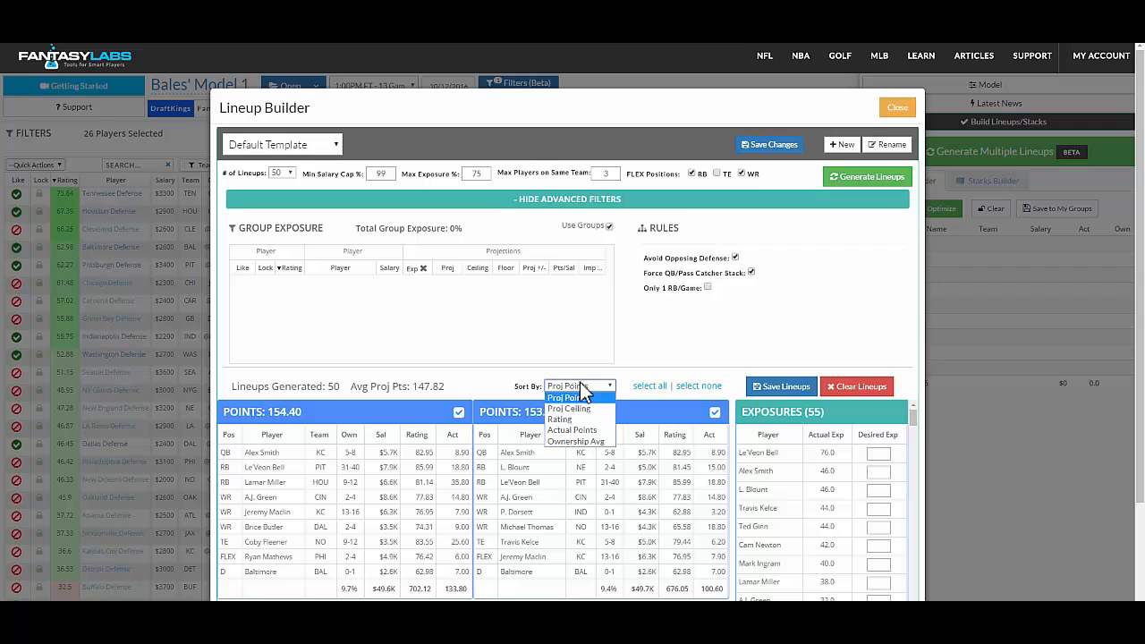
left_click(499, 380)
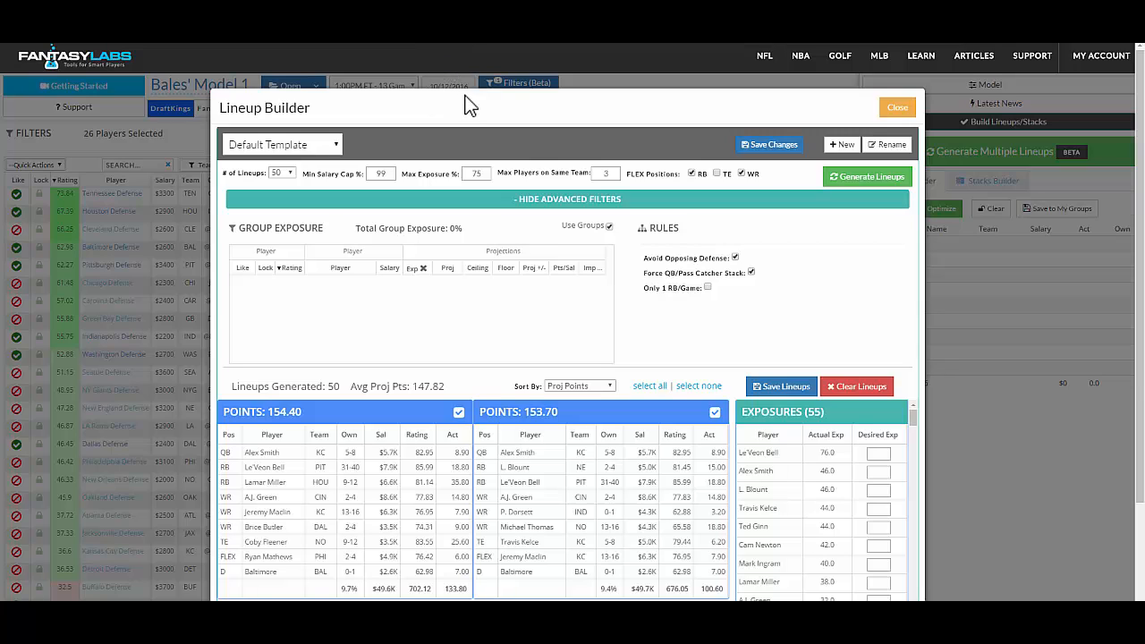
left_click(592, 388)
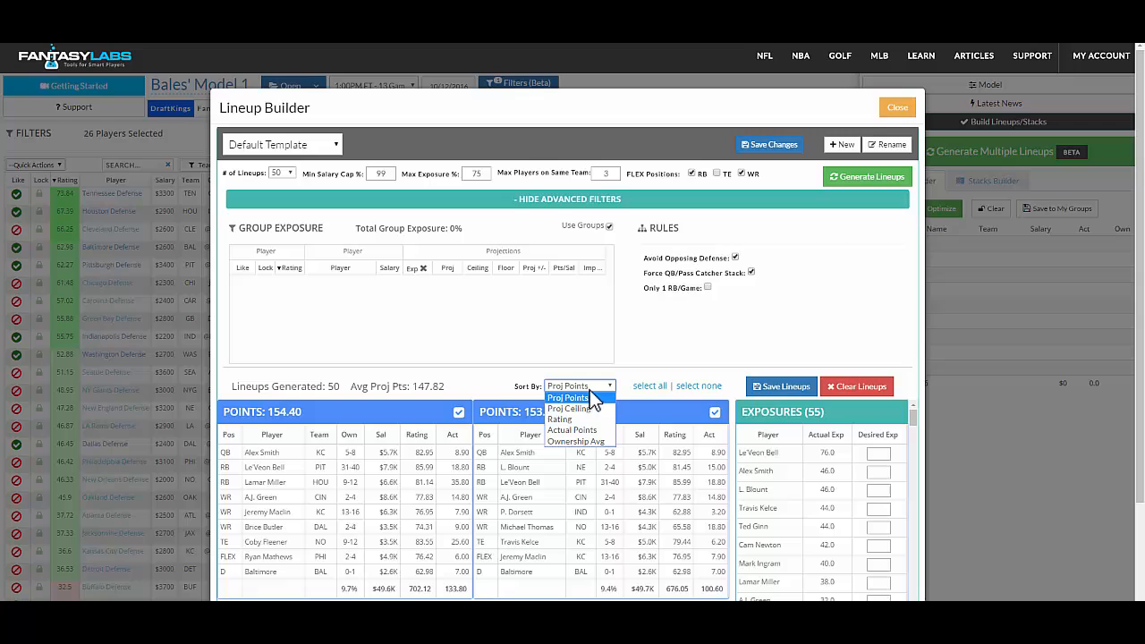
left_click(572, 430)
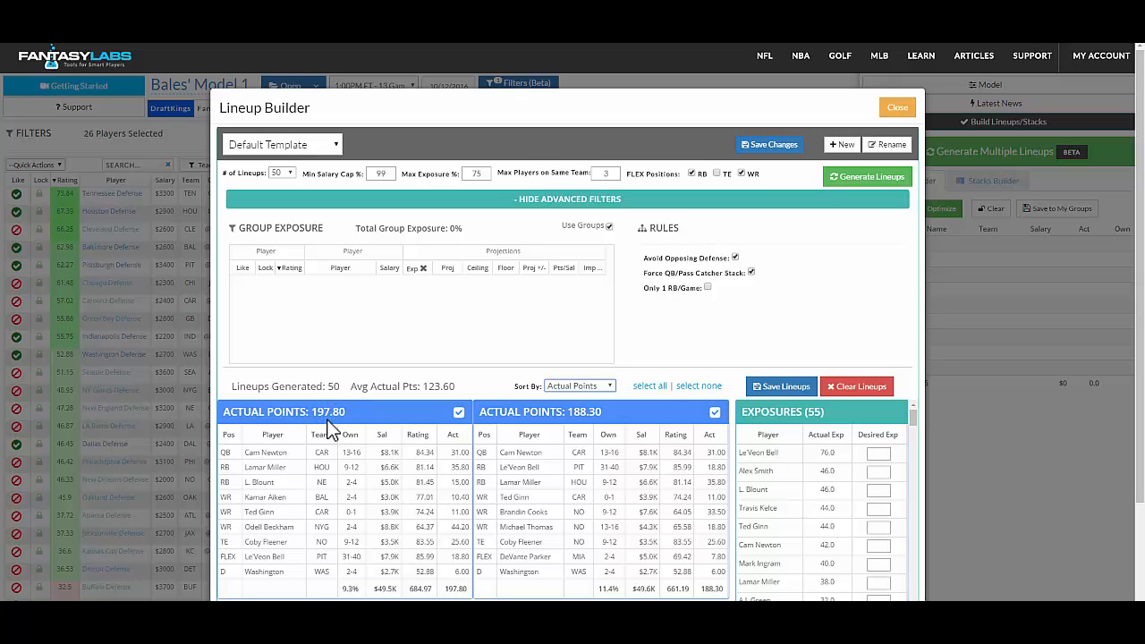
left_click(599, 388)
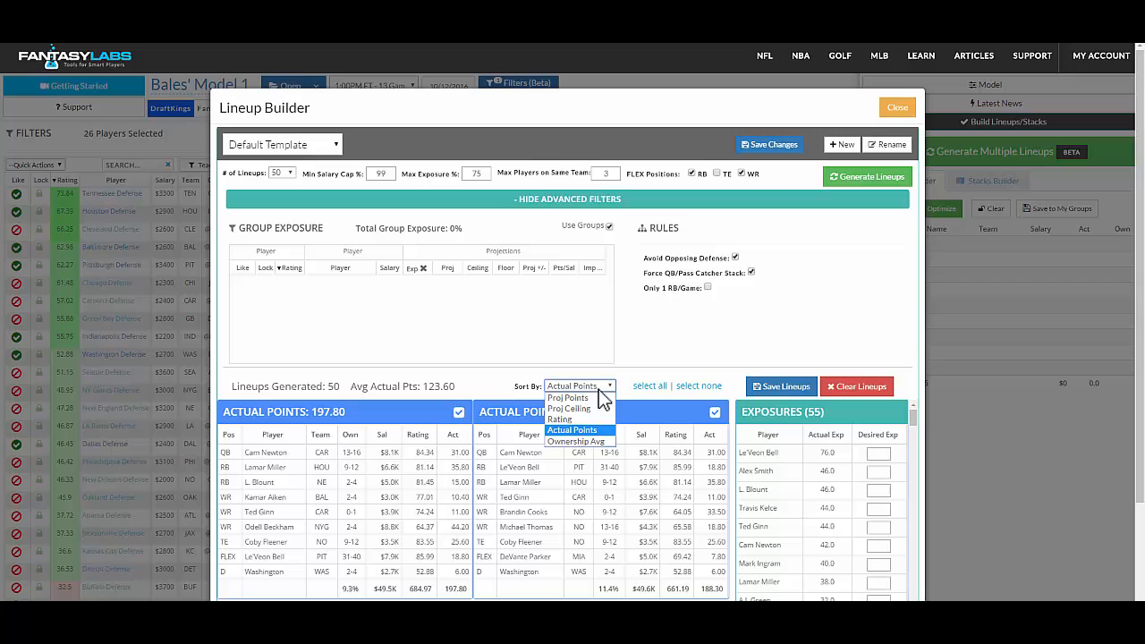
left_click(576, 443)
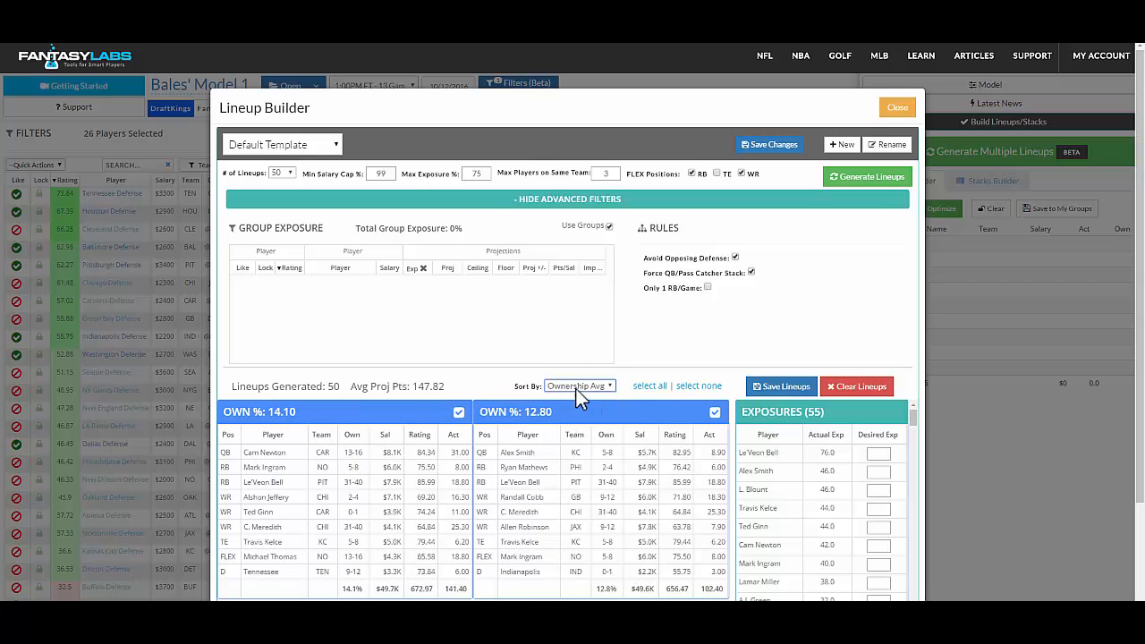
left_click(577, 390)
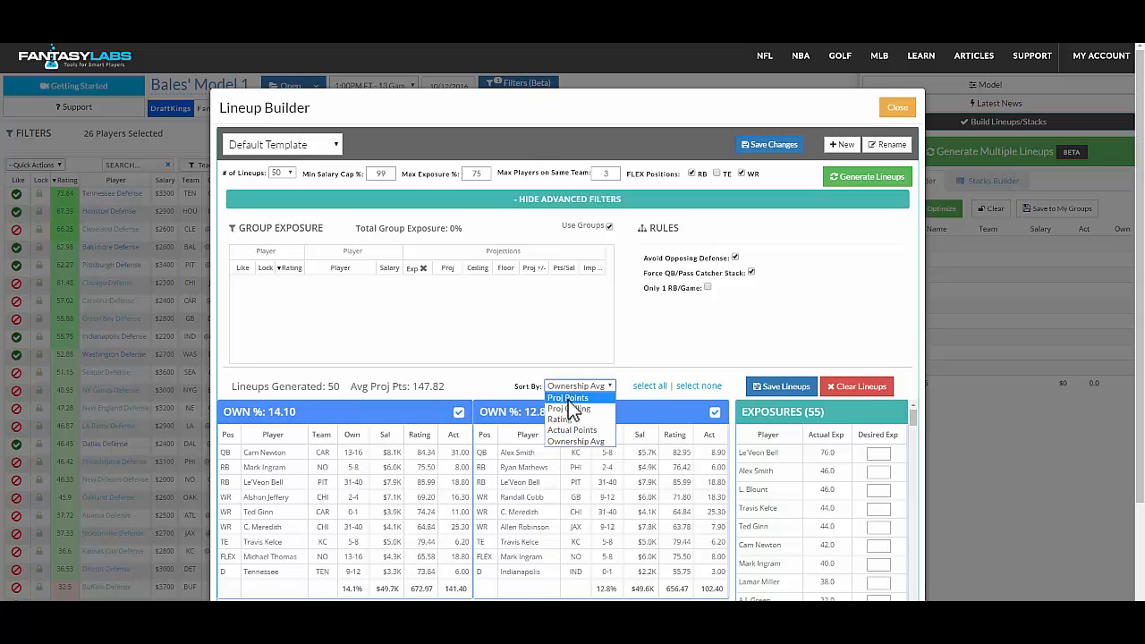
left_click(569, 399)
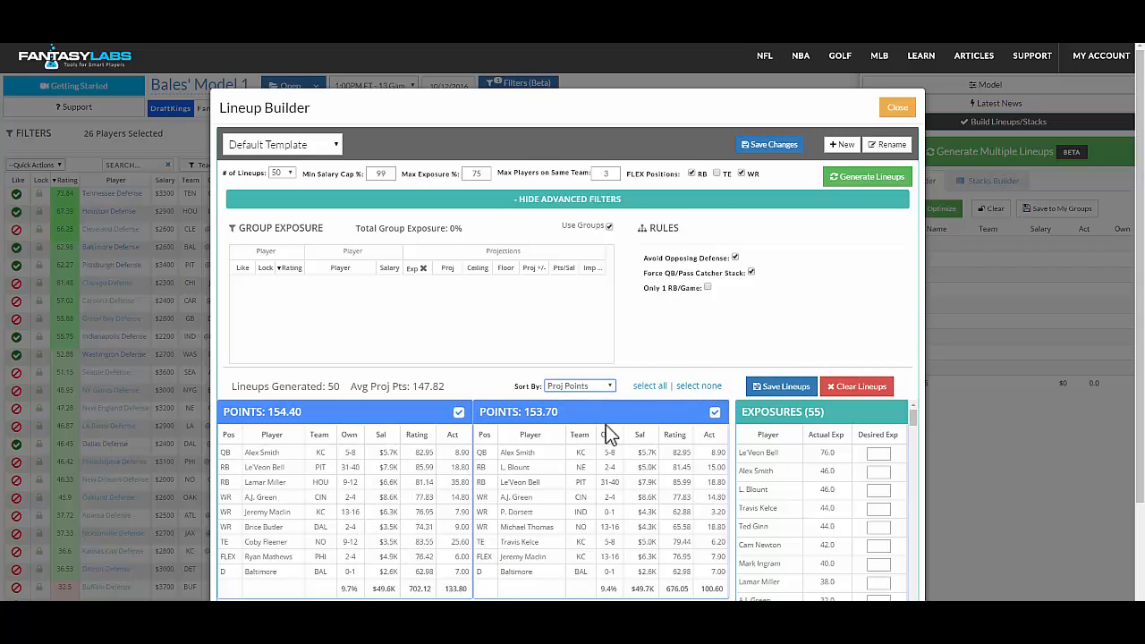
- Save the generated lineups and close the lineup builder
left_click(784, 389)
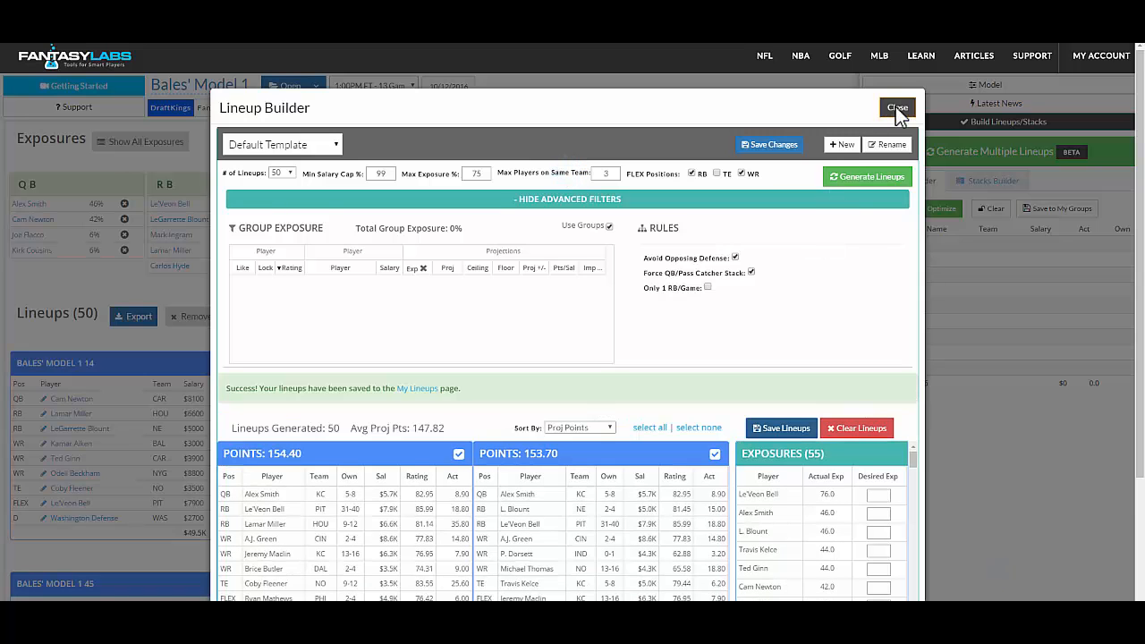
left_click(896, 107)
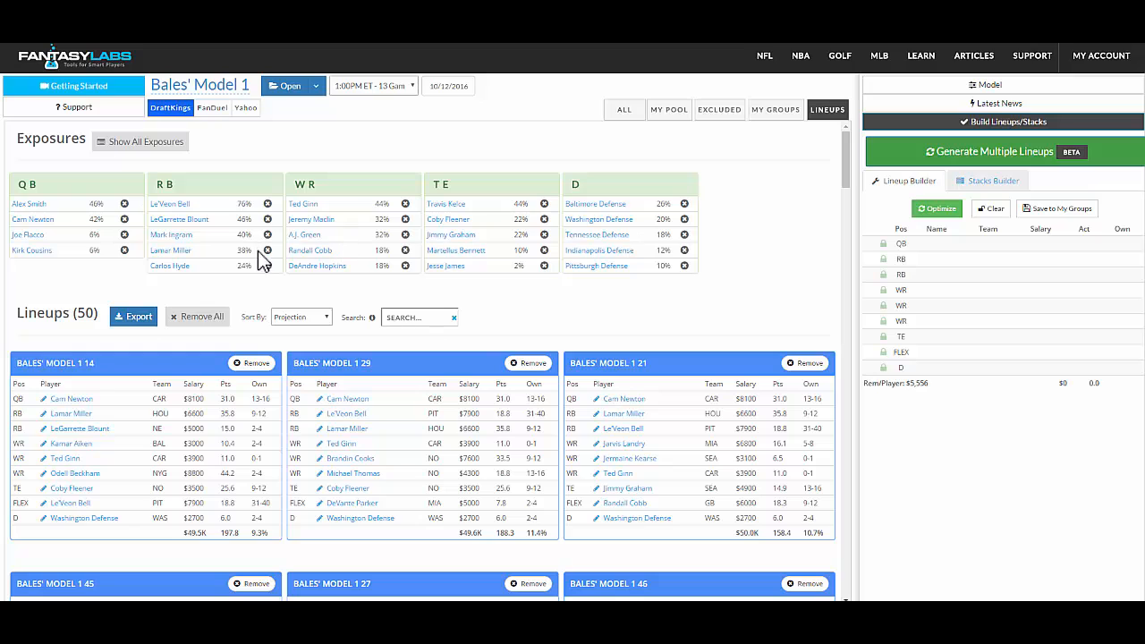
left_click(321, 319)
left_click(321, 318)
left_click(322, 324)
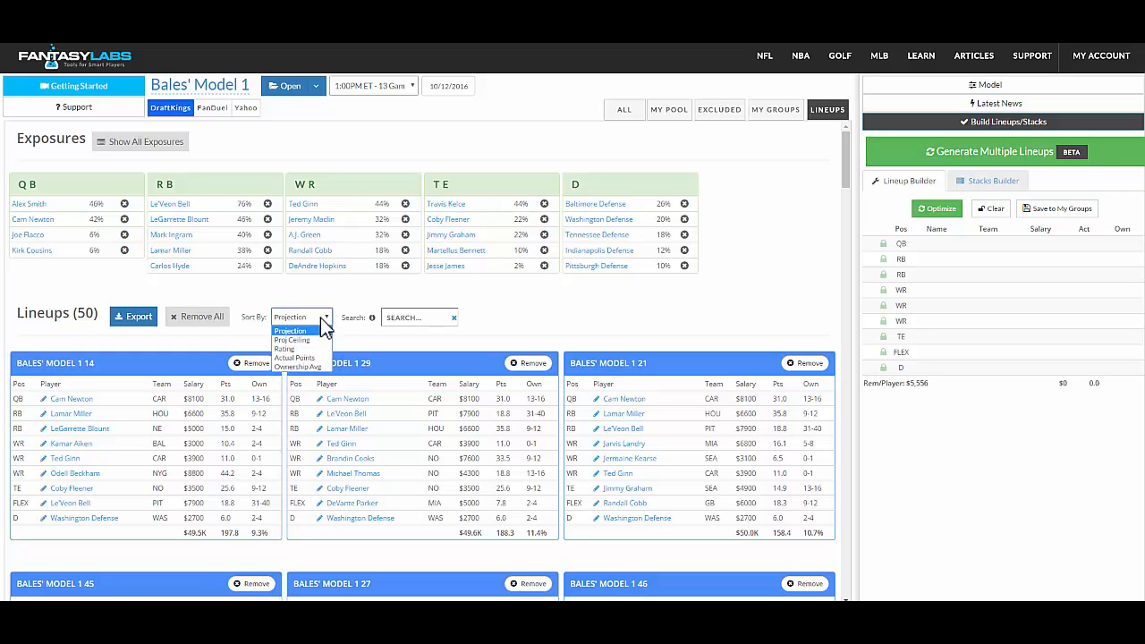
left_click(322, 324)
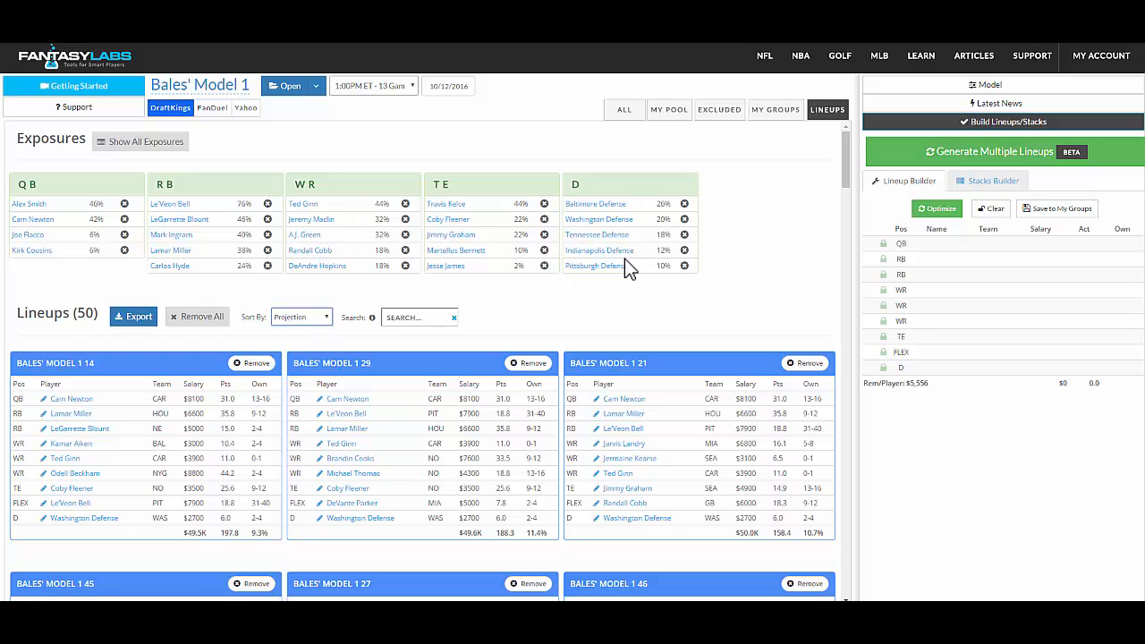
- Lock Alex Smith at QB plus Lamar Miller and LeGarrette Blount at RB, and save them as a group
left_click(626, 113)
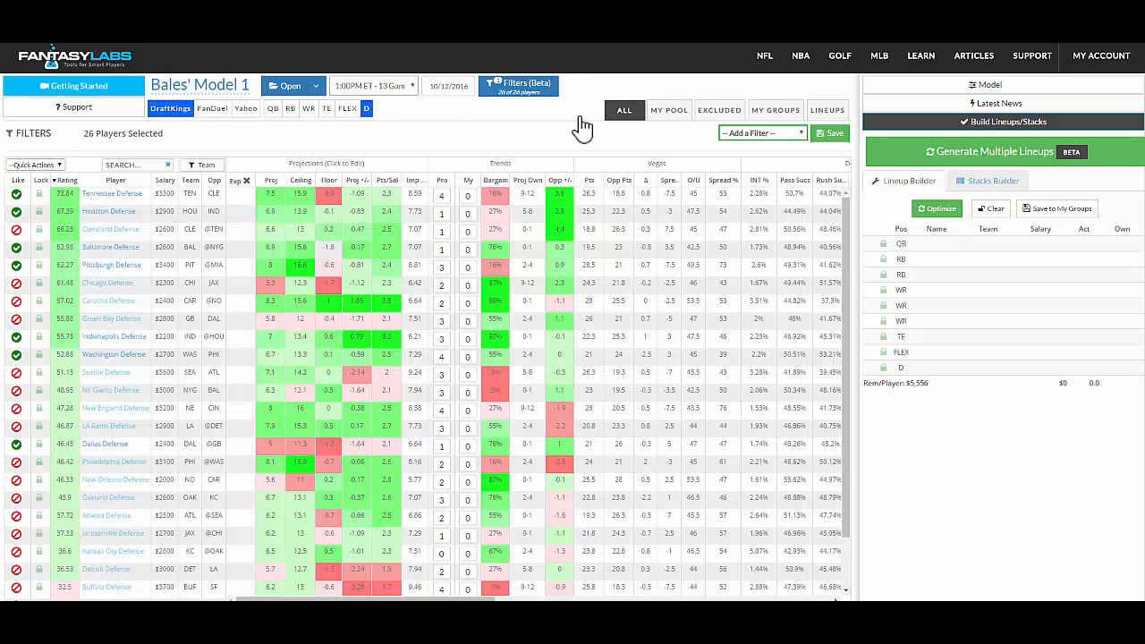
left_click(273, 111)
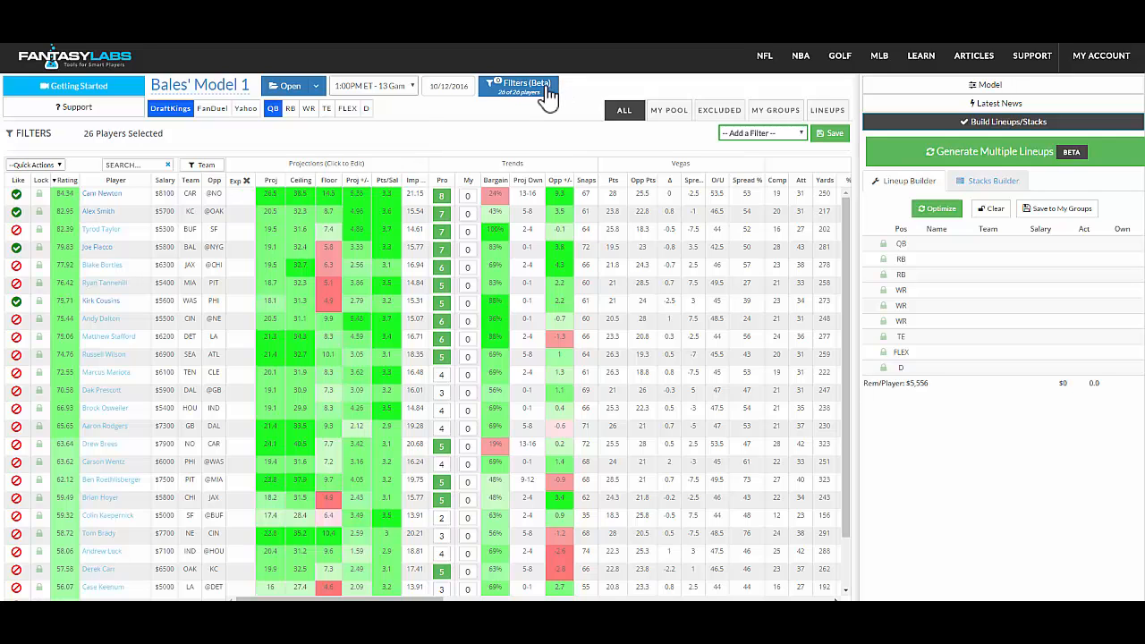
scroll(543, 102, "down", 1)
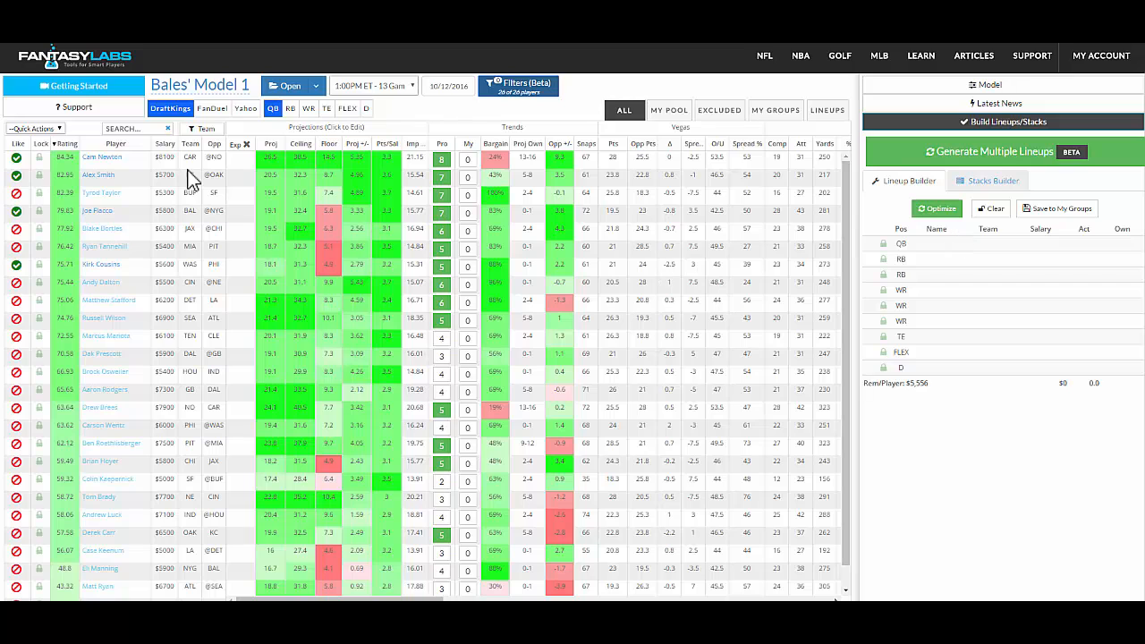
left_click(39, 175)
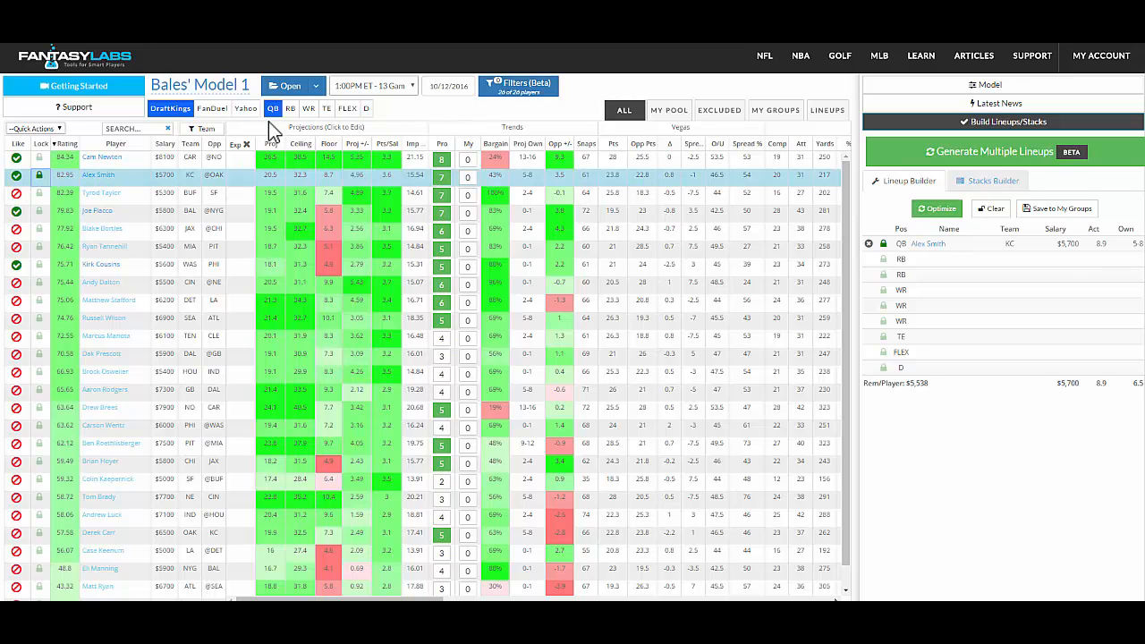
left_click(291, 111)
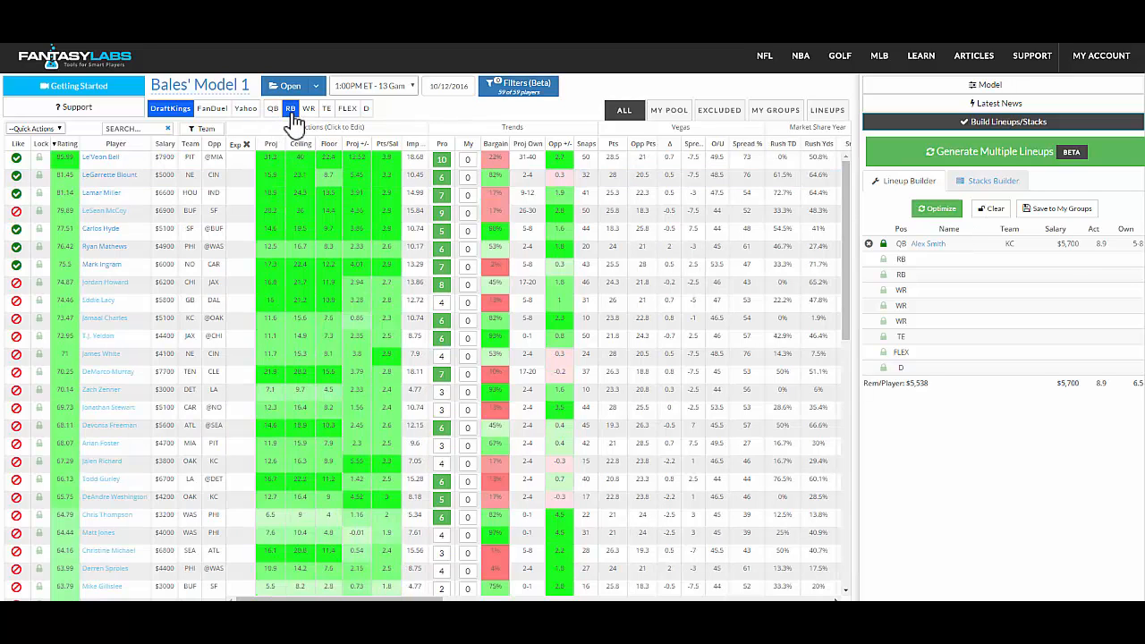
left_click(39, 192)
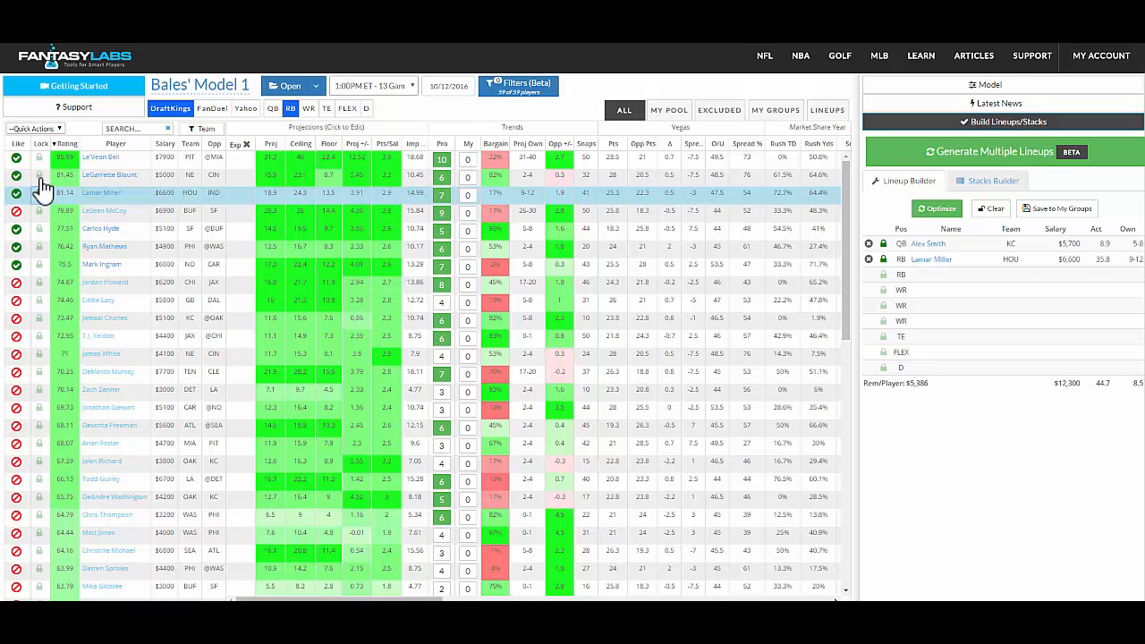
left_click(39, 175)
left_click(1073, 217)
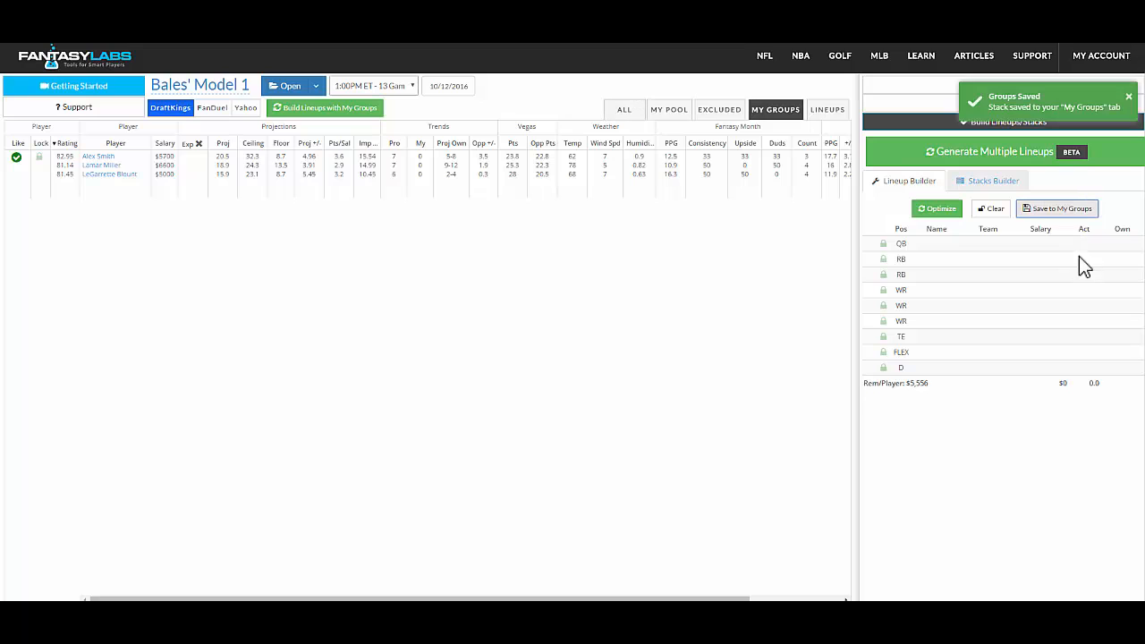
- Set the saved group's exposure to 50
left_click(196, 160)
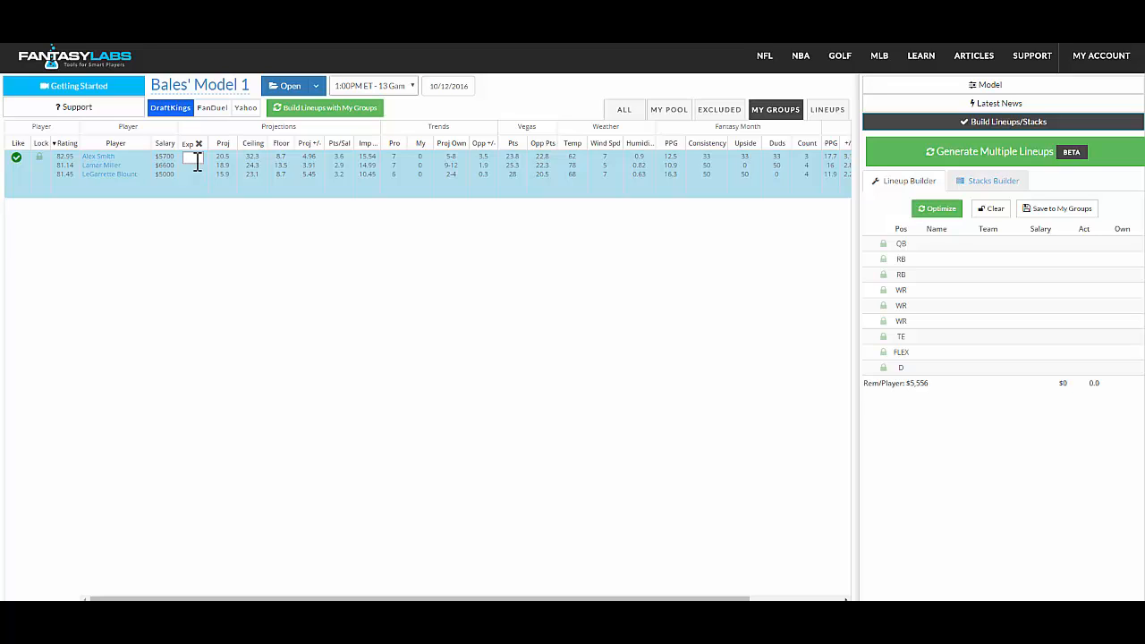
type("50")
left_click(215, 203)
- Review the liked running backs in the player pool, then return to the full quarterback list
left_click(625, 111)
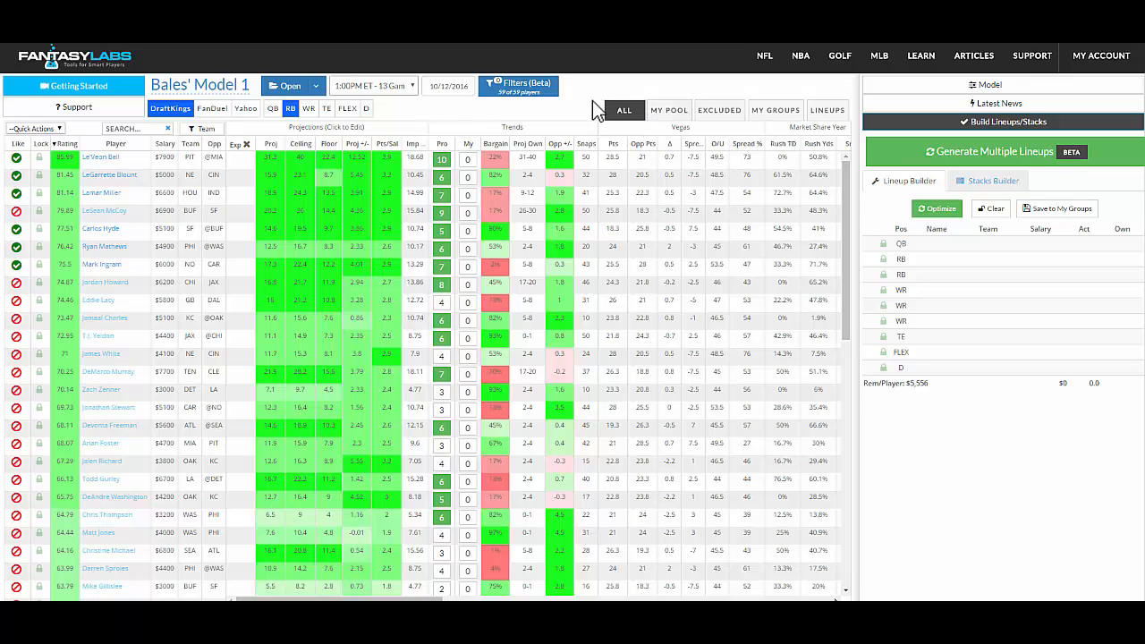
left_click(661, 113)
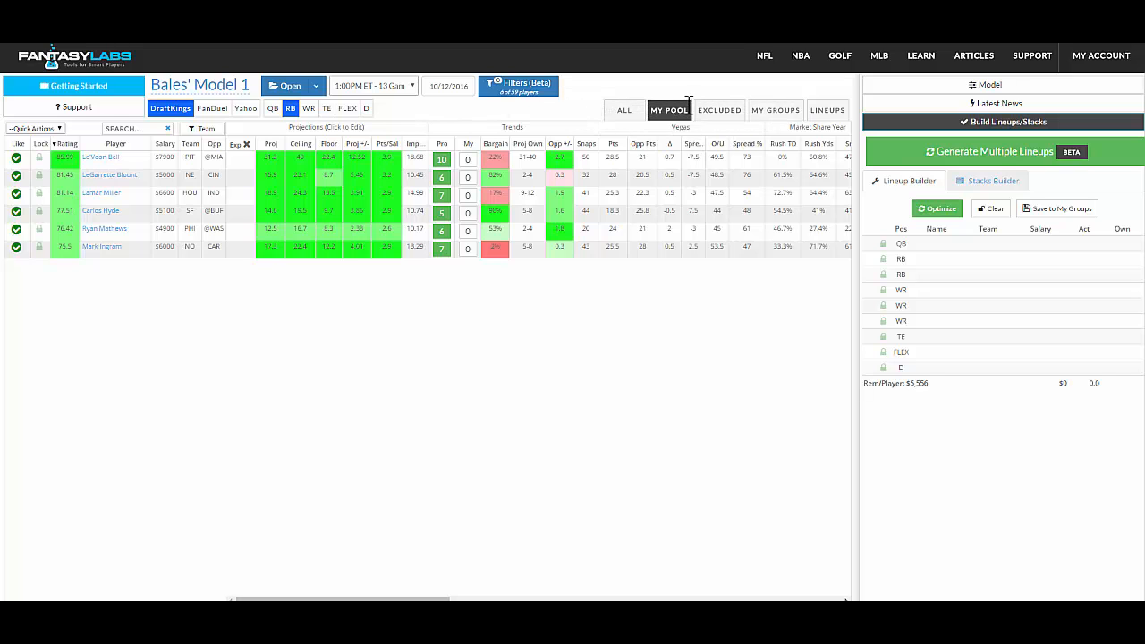
left_click(640, 109)
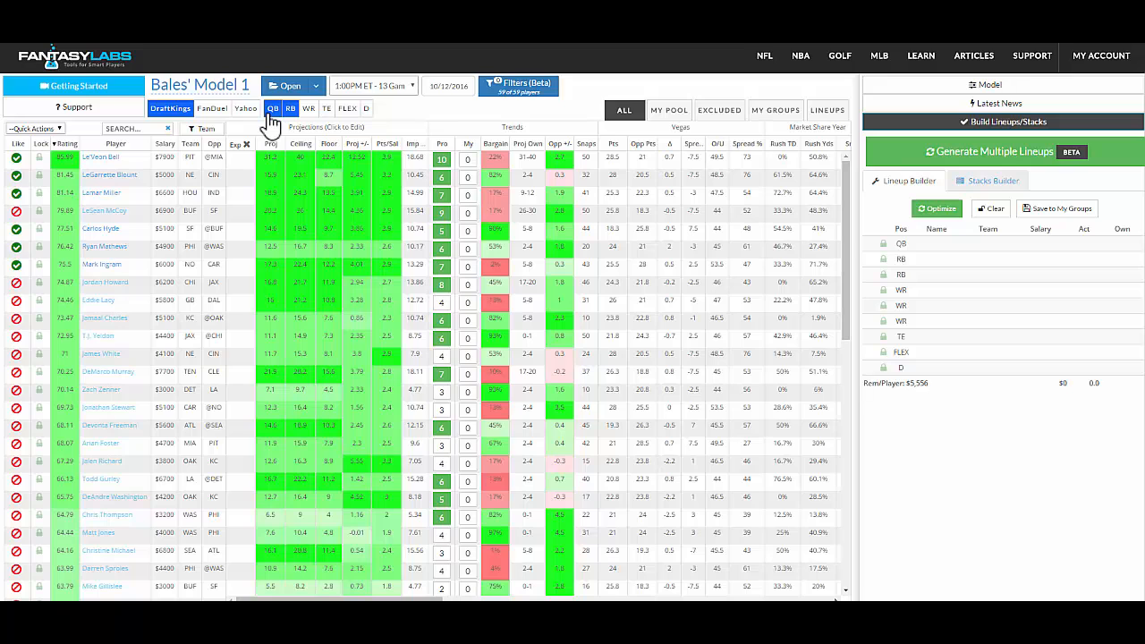
left_click(272, 109)
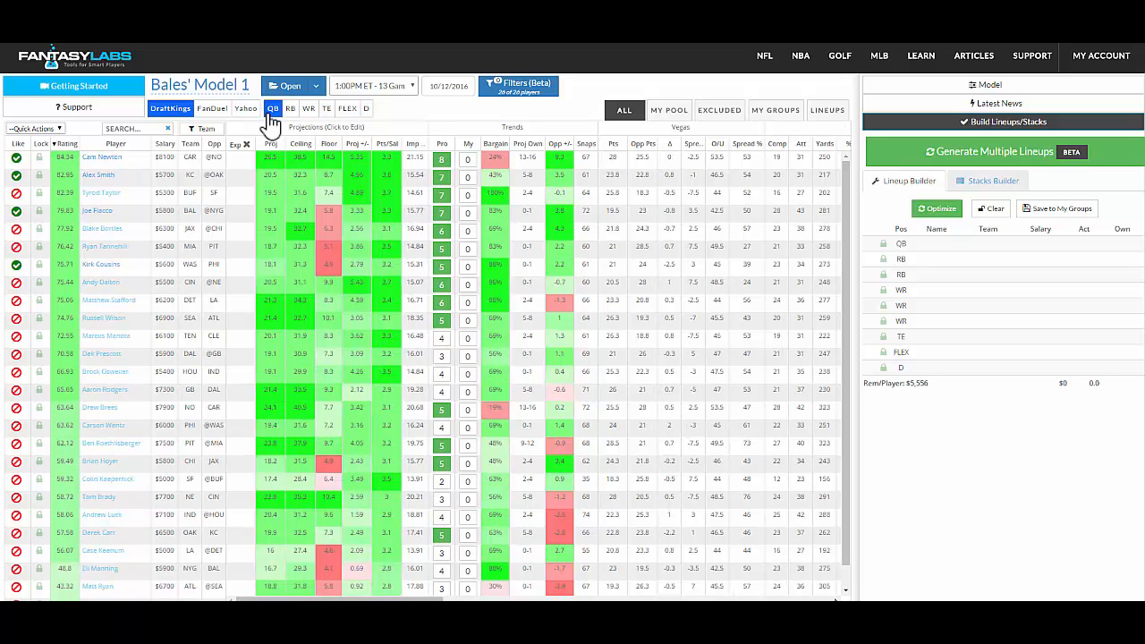